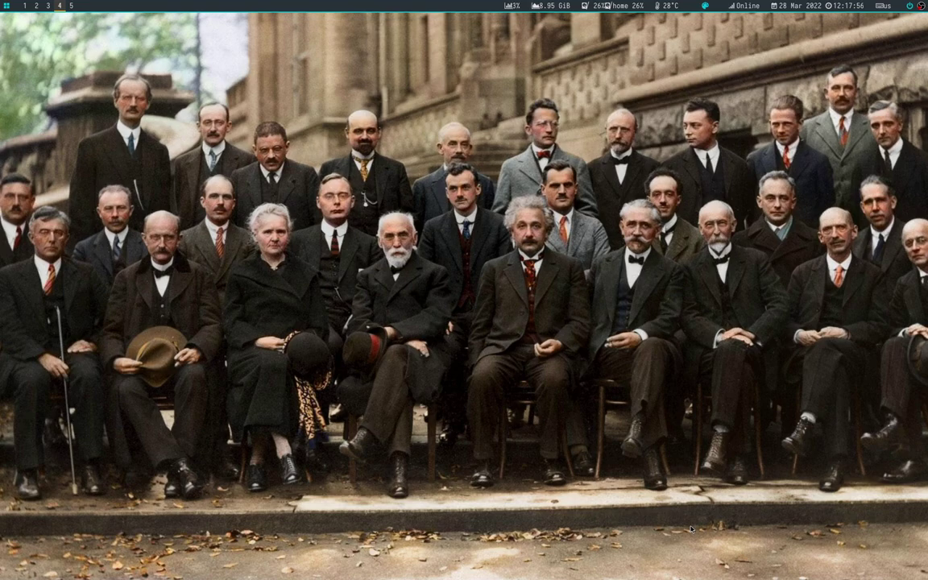
# - Find and launch Oracle VM VirtualBox from the application launcher
pyautogui.press('super+d')
pyautogui.write('Virt')
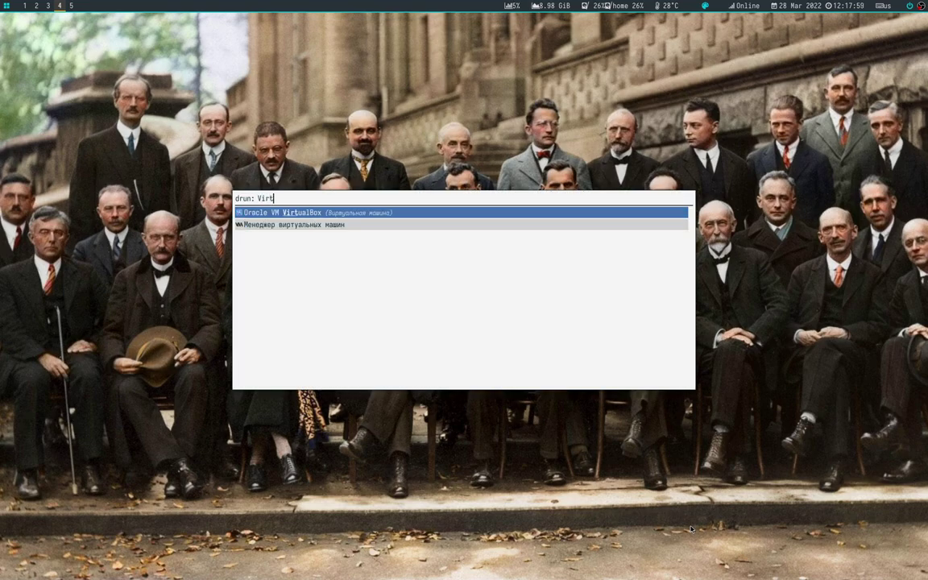
pyautogui.press('Return')
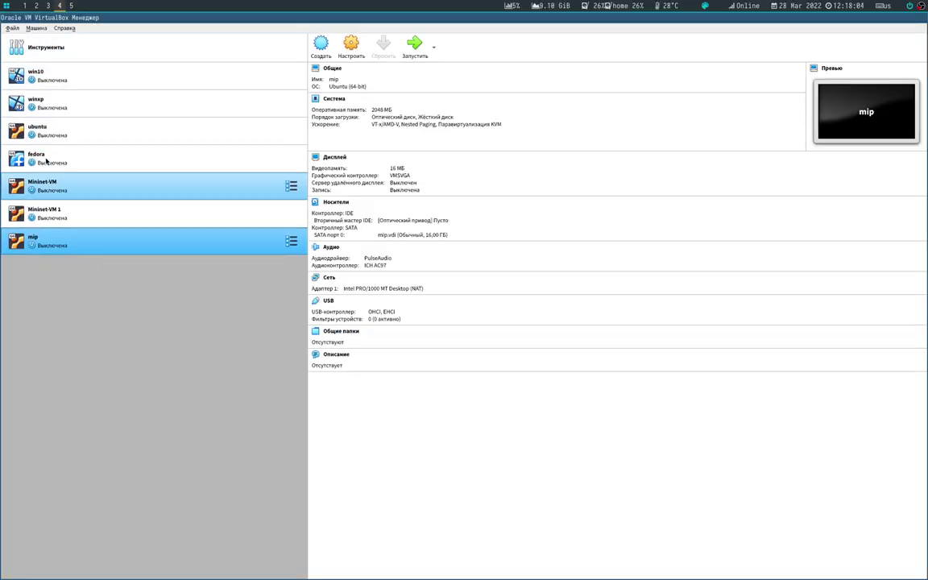
# - Start an appliance import from the local file system and choose mip.ova from the Documents folder
pyautogui.click(10, 28)
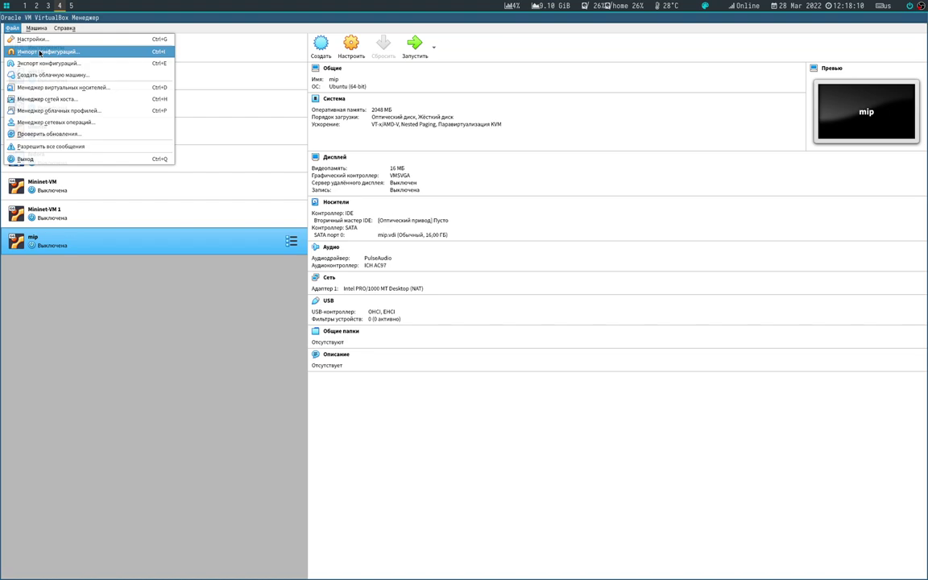
pyautogui.click(39, 52)
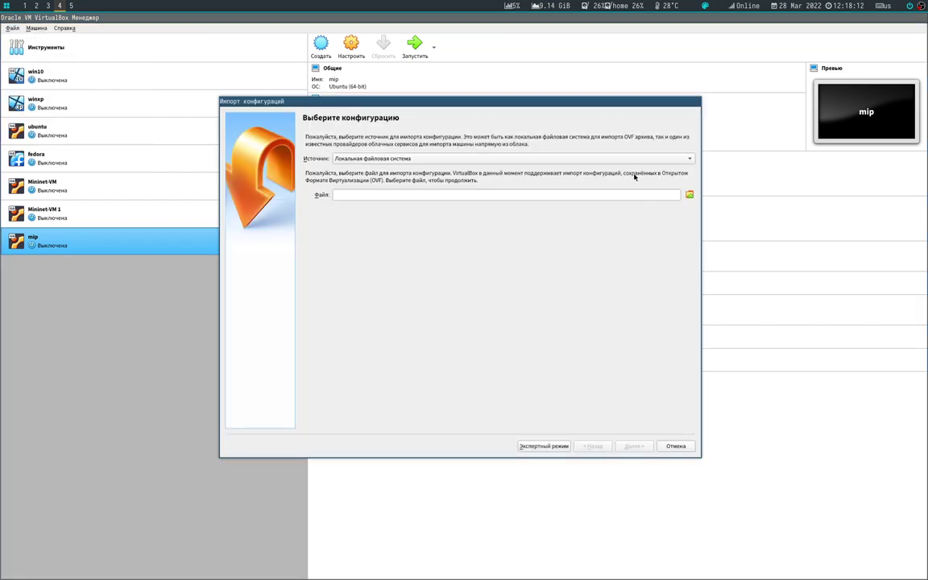
pyautogui.click(689, 194)
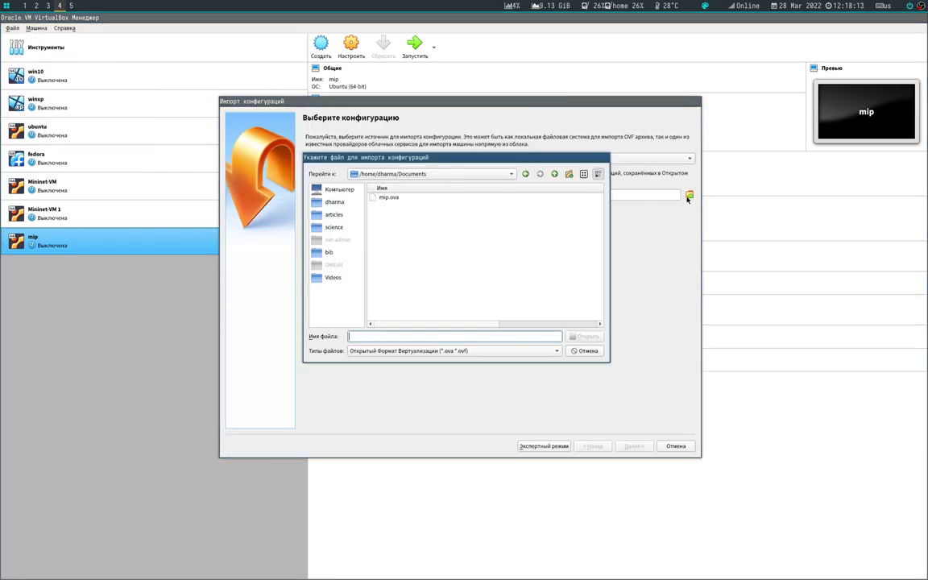
pyautogui.doubleClick(391, 197)
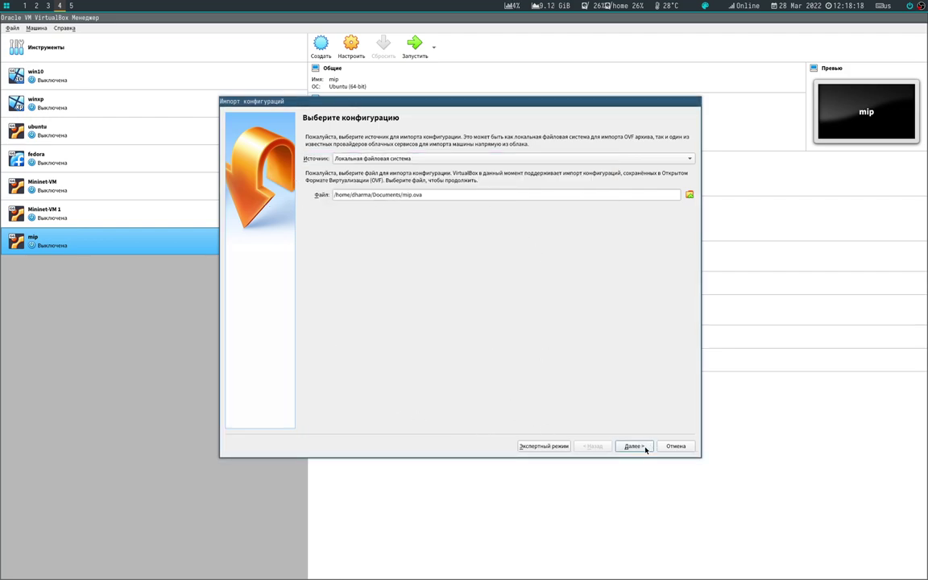
# - Keep the local file system as source, proceed to the import parameters and set the MAC address policy to generate new addresses for all network adapters
pyautogui.click(403, 159)
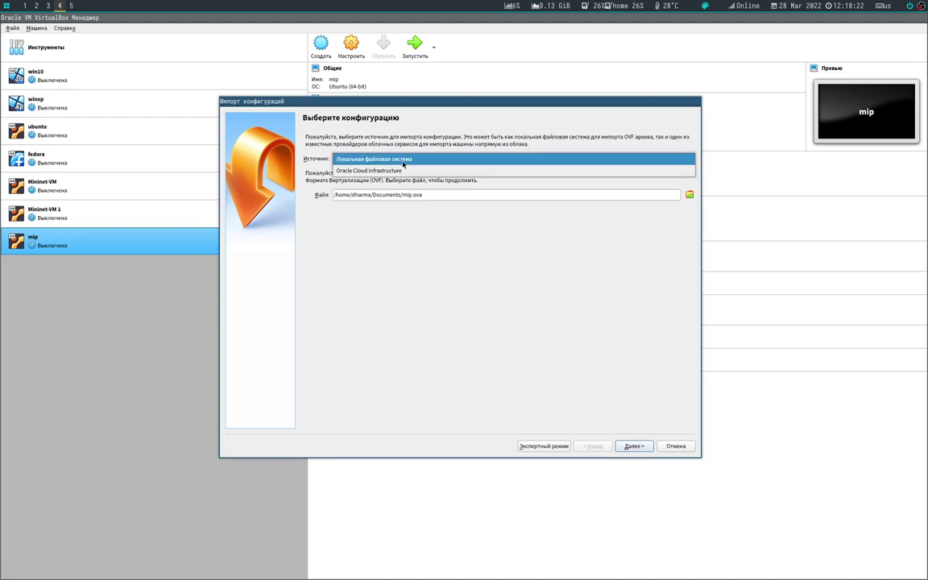
pyautogui.click(453, 139)
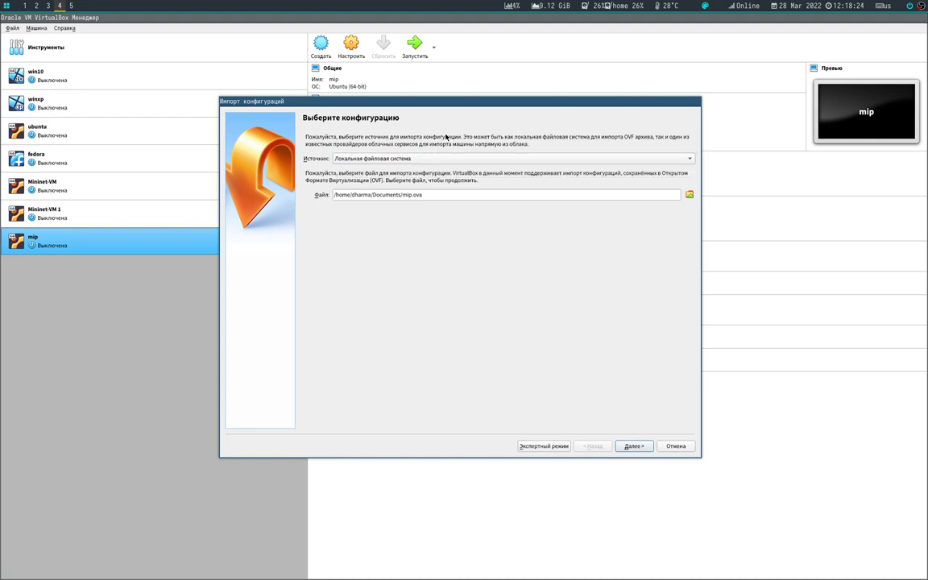
pyautogui.click(634, 446)
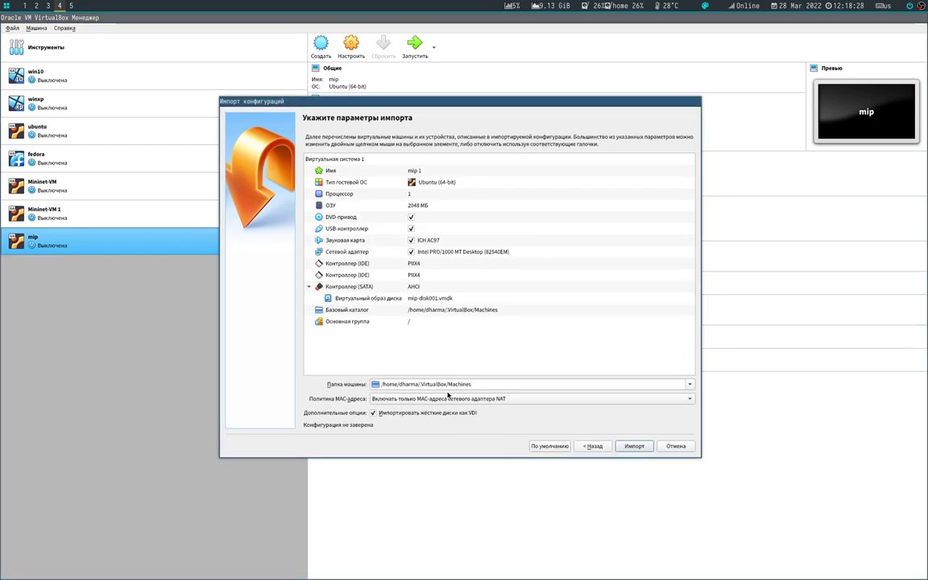
pyautogui.click(443, 399)
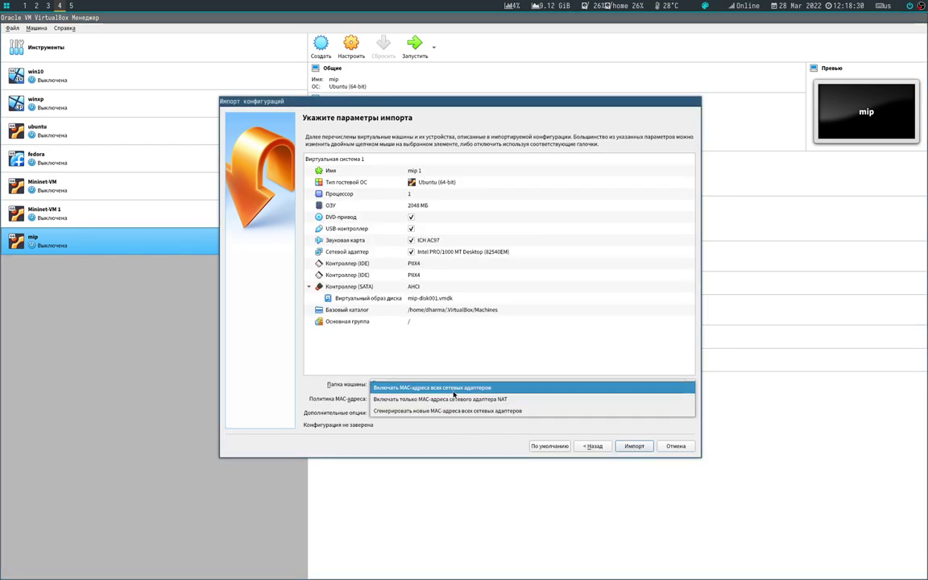
pyautogui.click(459, 412)
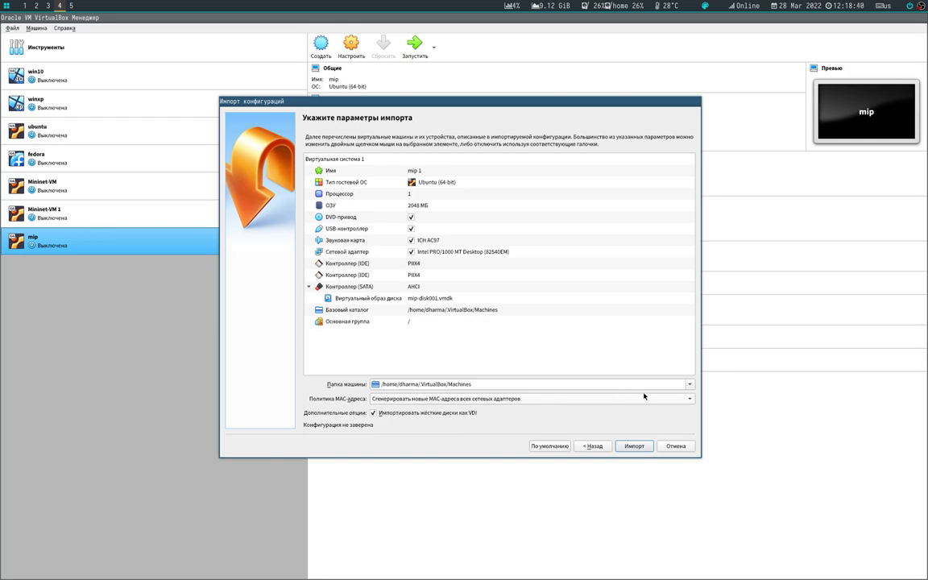
# - Set the machine folder to /var/vm and import the appliance
pyautogui.click(691, 387)
pyautogui.click(453, 409)
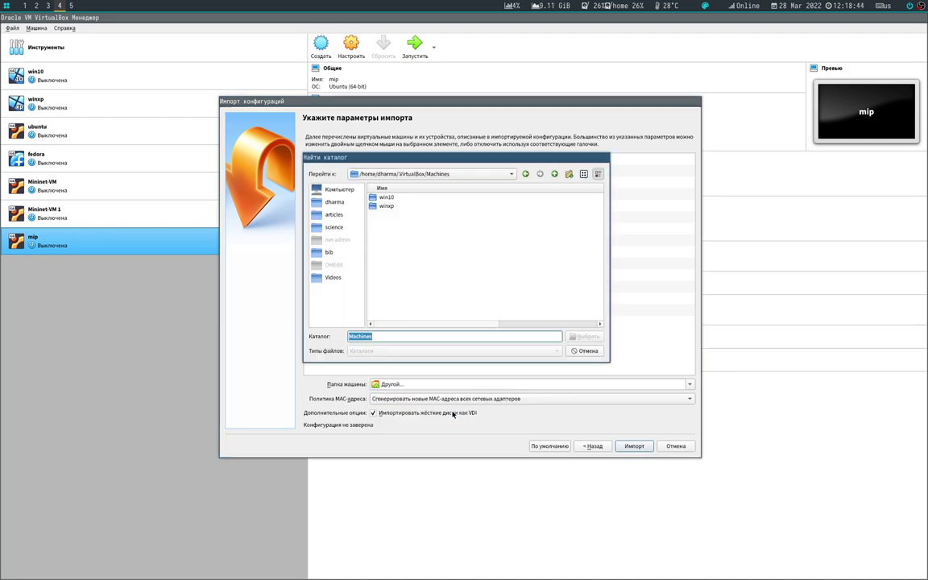
pyautogui.click(466, 174)
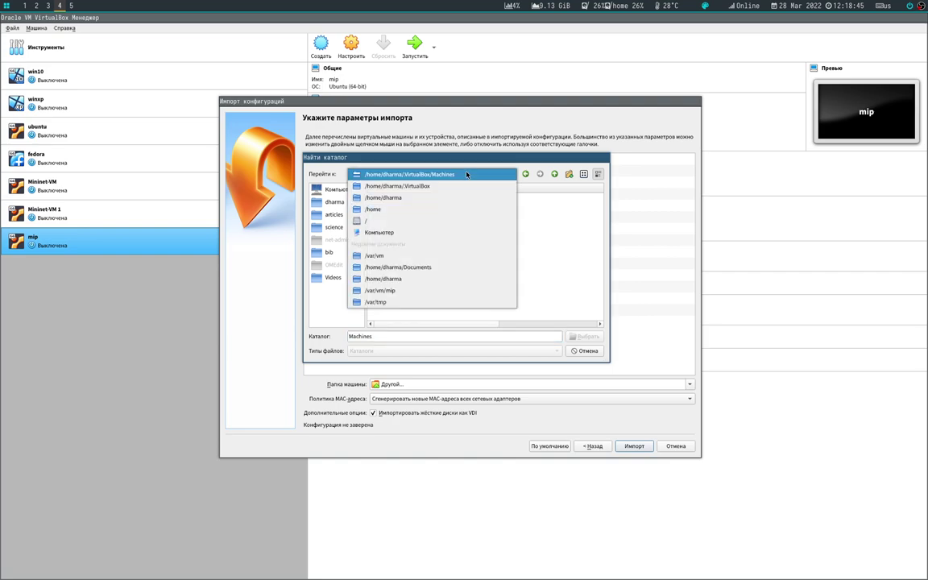
pyautogui.click(441, 219)
pyautogui.scroll(-4, 395, 294)
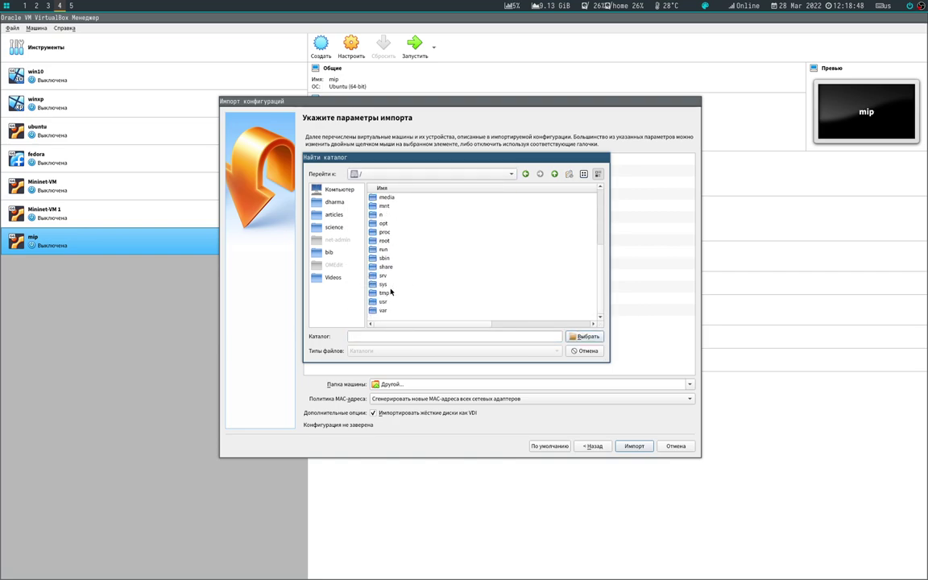
pyautogui.click(386, 313)
pyautogui.doubleClick(386, 312)
pyautogui.scroll(-2, 394, 303)
pyautogui.doubleClick(388, 293)
pyautogui.click(584, 336)
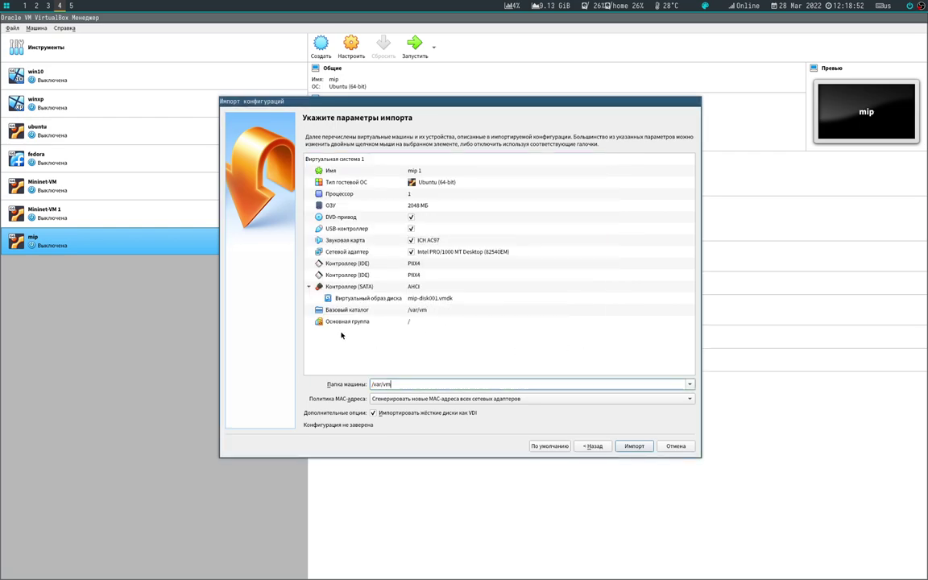
pyautogui.click(642, 449)
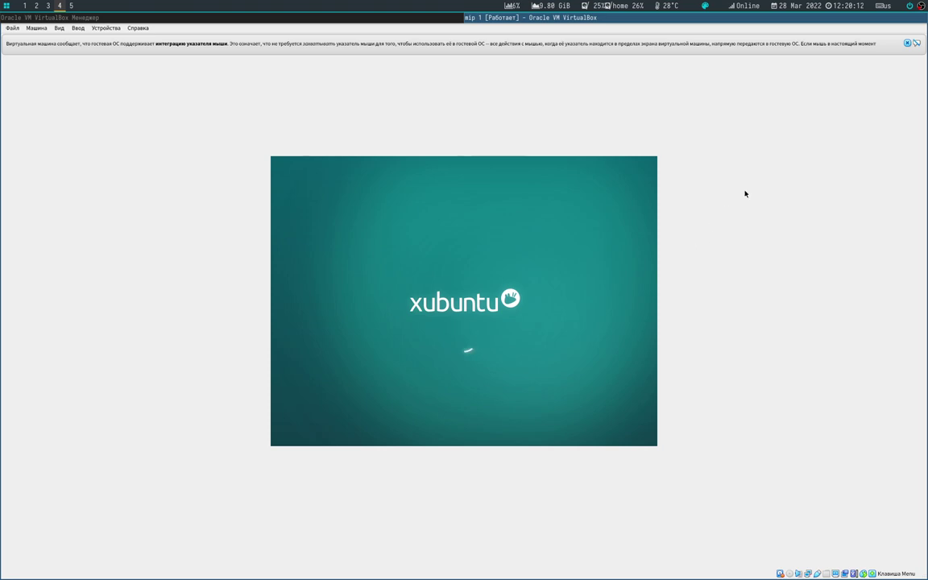
# - Dismiss the mouse integration notice, view the password file on the guest desktop and close it
pyautogui.click(906, 44)
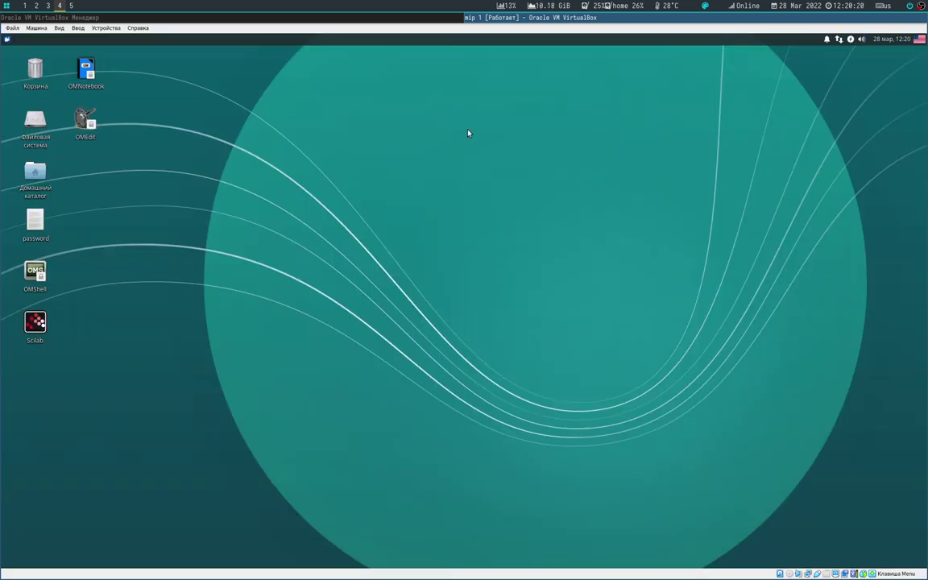
pyautogui.doubleClick(35, 220)
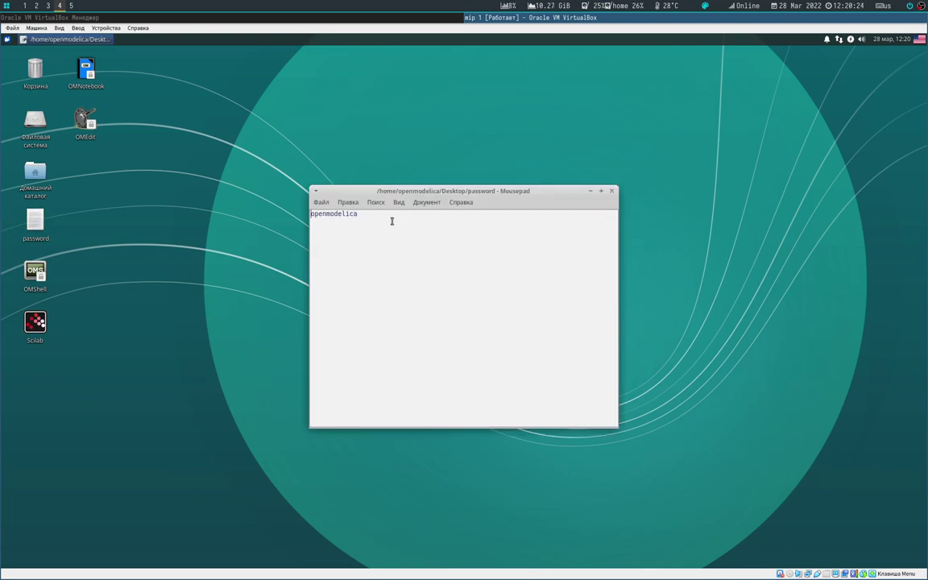
pyautogui.click(612, 191)
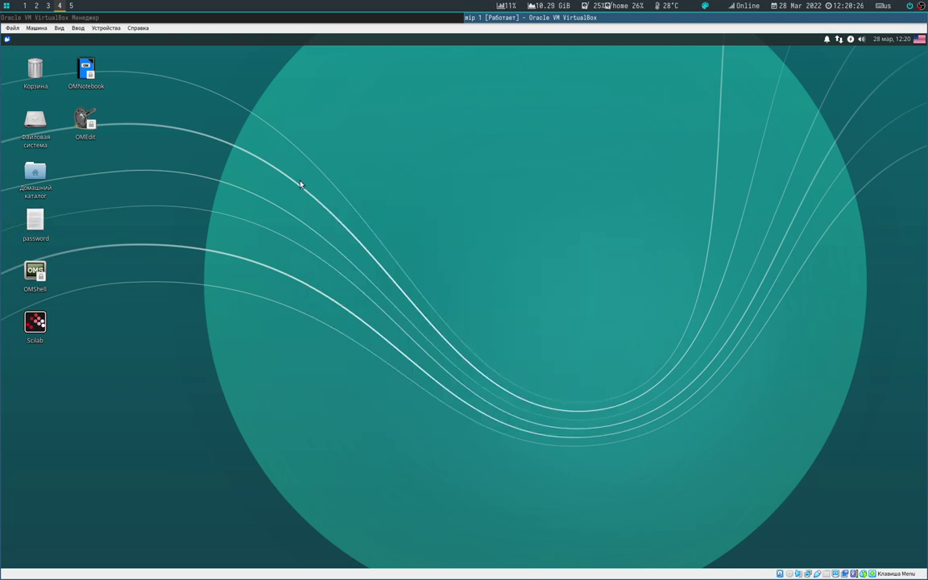
# - Launch OMEdit in the guest to check it and close it, and start Scilab
pyautogui.doubleClick(80, 121)
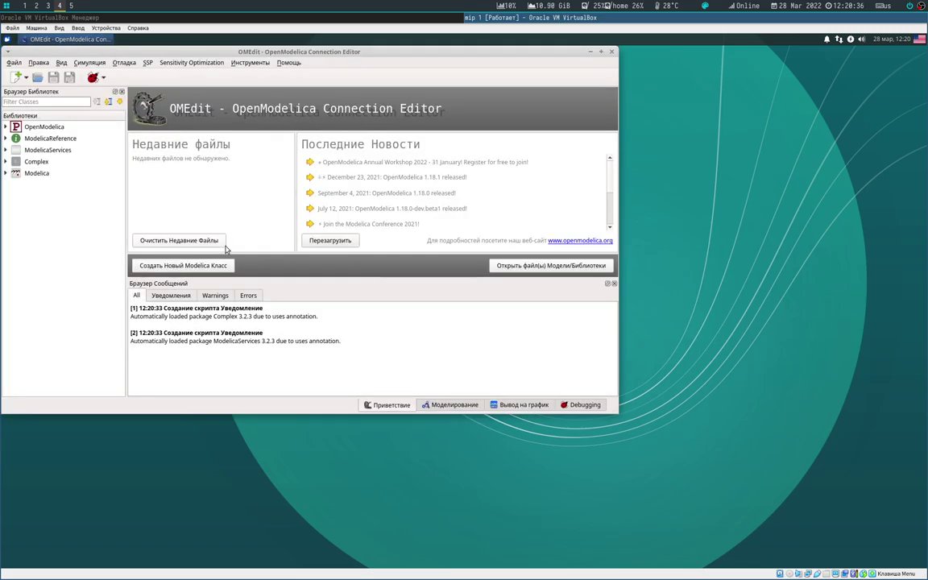
pyautogui.click(611, 52)
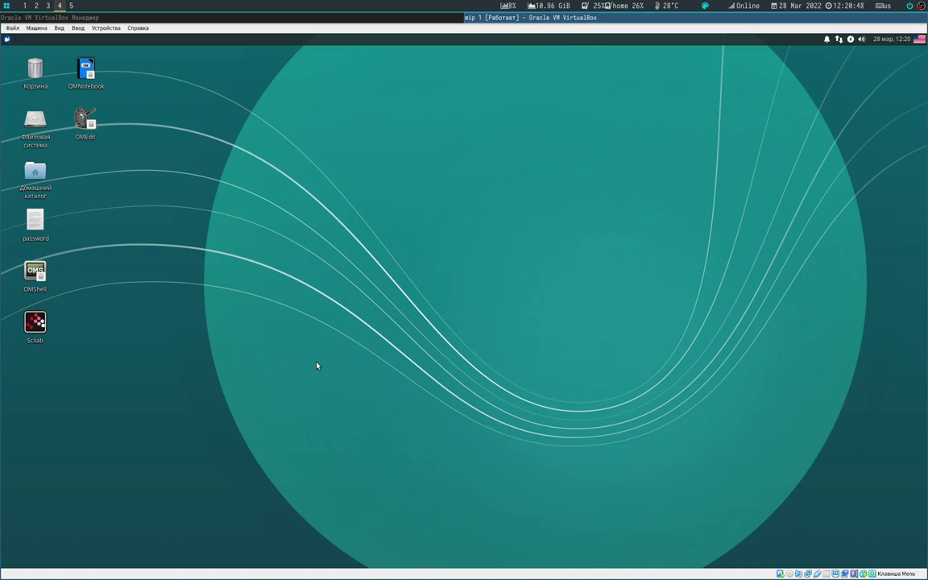
pyautogui.click(921, 40)
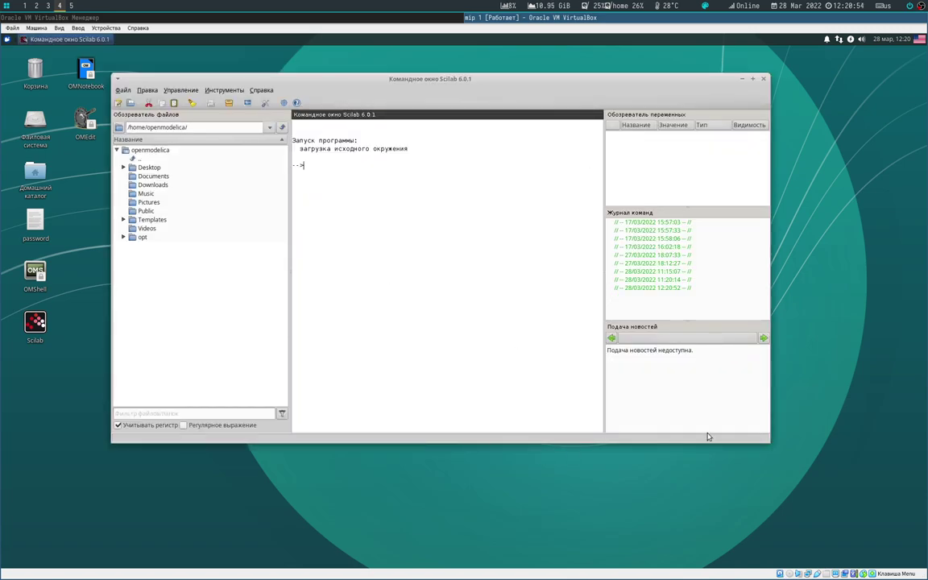
# - Open Xcos from Scilab and close its block palette and untitled diagram windows
pyautogui.click(248, 107)
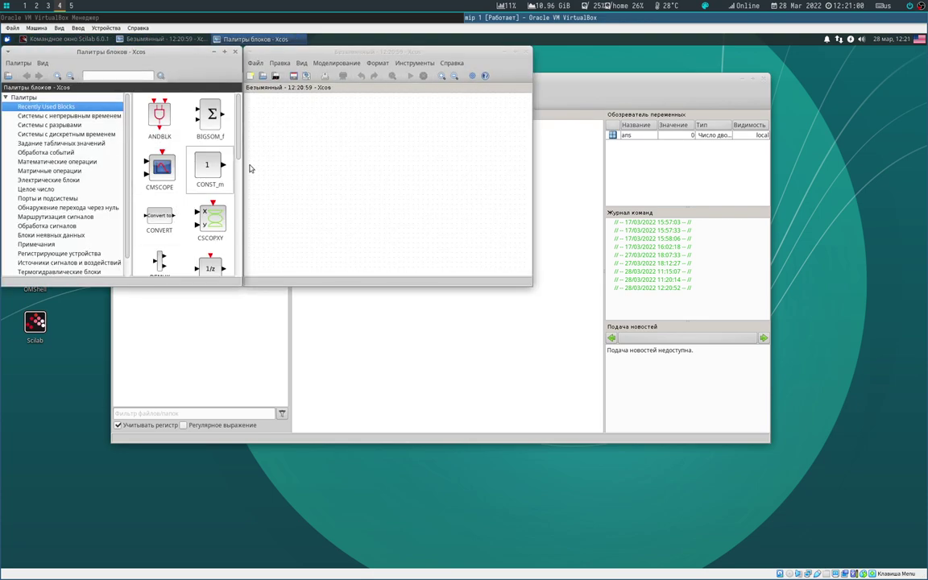
pyautogui.click(234, 51)
pyautogui.click(526, 52)
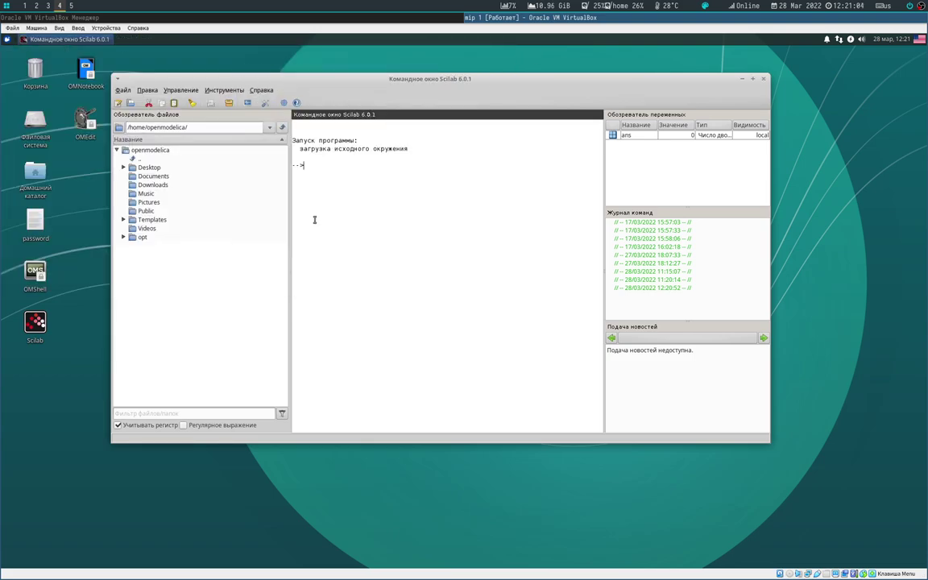
# - Open Scilab's demonstrations, run plot2d3 from the Графика category's 2- и 3-мерные графики group, and close its plot window
pyautogui.click(284, 104)
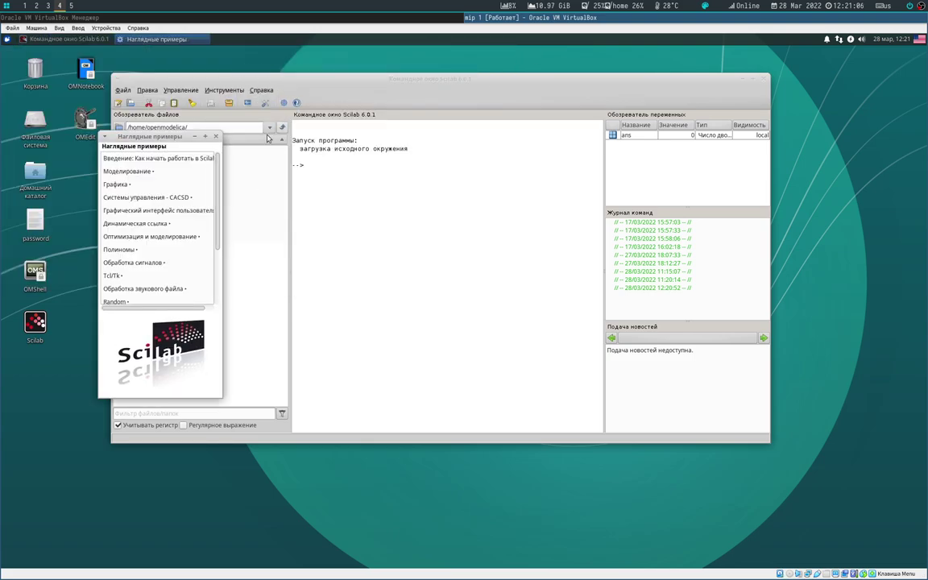
pyautogui.click(124, 187)
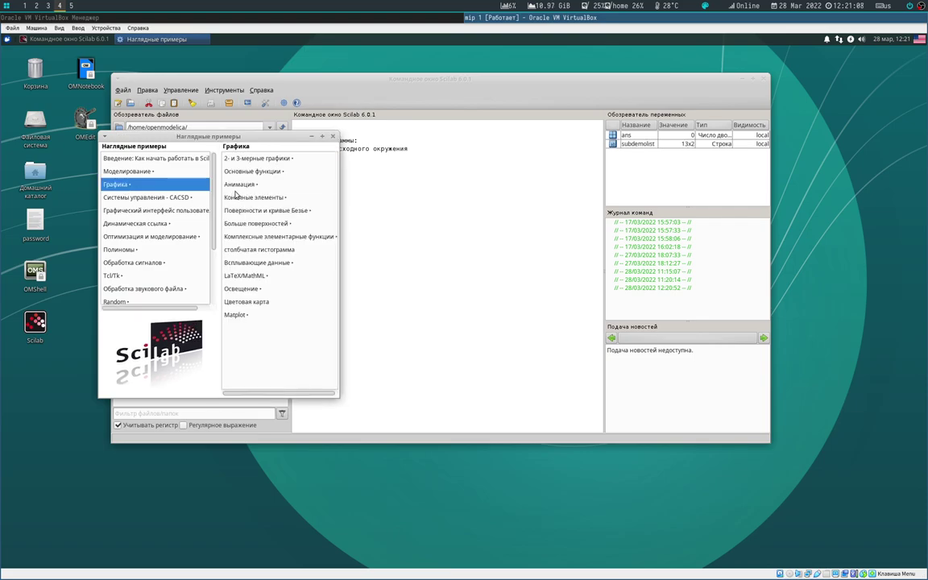
pyautogui.click(280, 161)
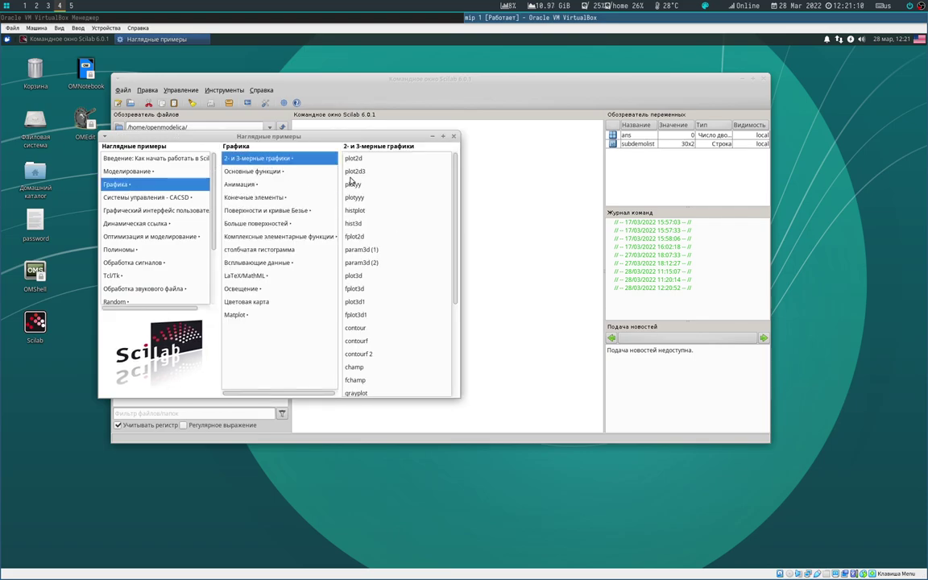
pyautogui.click(358, 158)
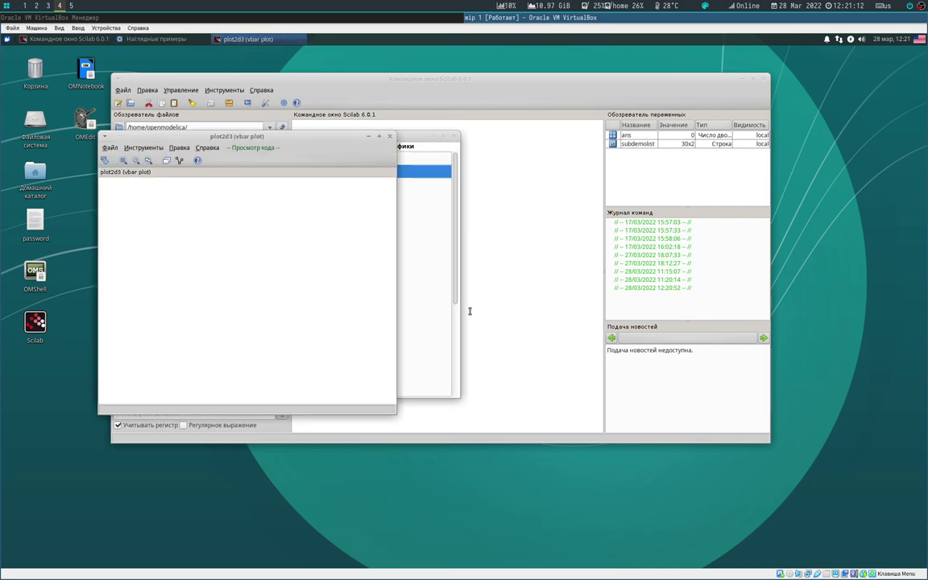
pyautogui.click(388, 137)
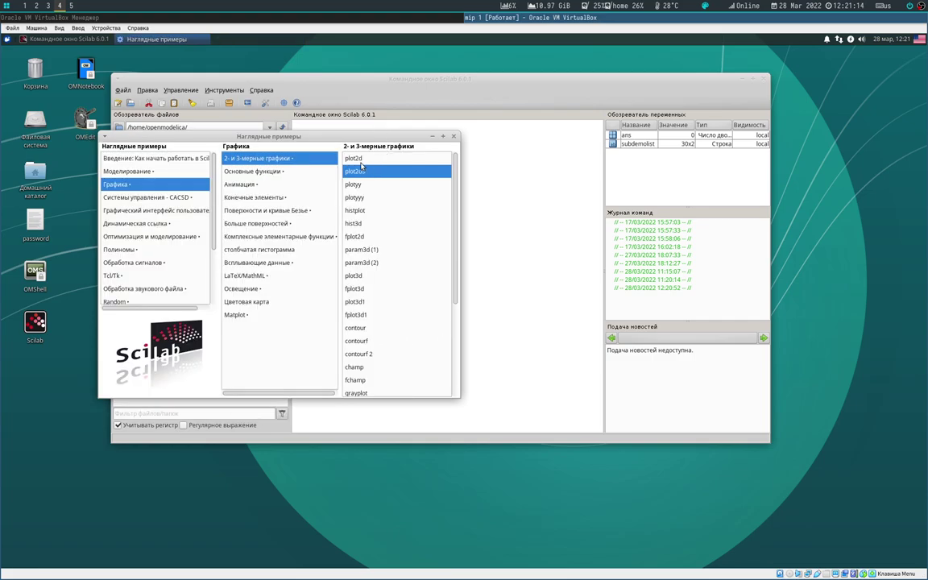
# - Run the plot3d demonstration, and close its plot and the demonstrations window
pyautogui.click(359, 275)
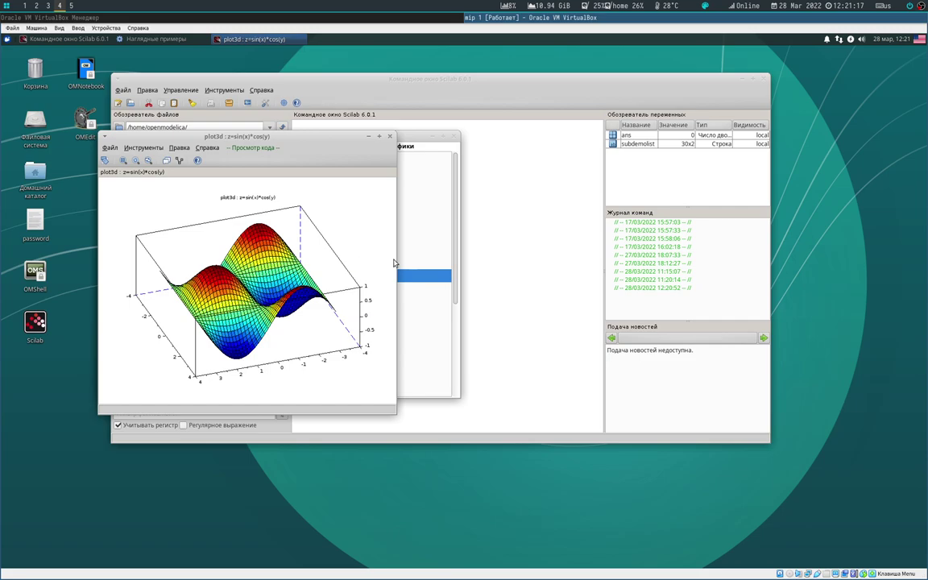
pyautogui.click(390, 136)
pyautogui.click(454, 136)
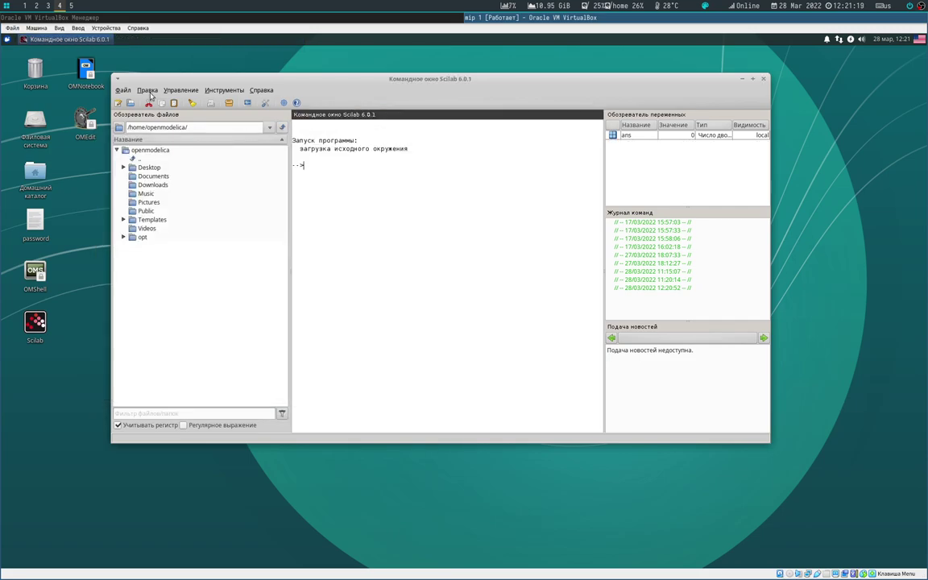
# - Quit Scilab and open a terminal emulator in the guest, moving its window higher on the desktop
pyautogui.click(123, 89)
pyautogui.click(137, 219)
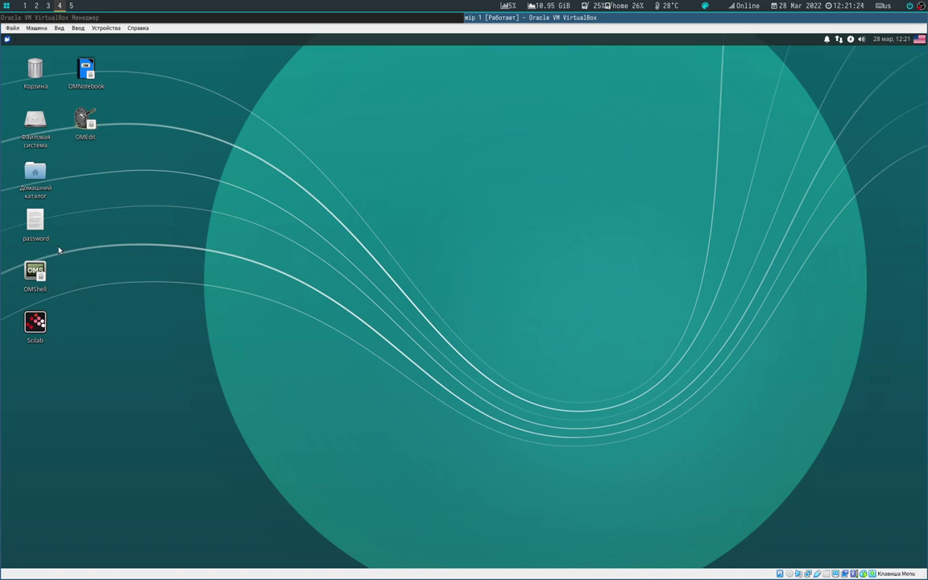
pyautogui.click(7, 38)
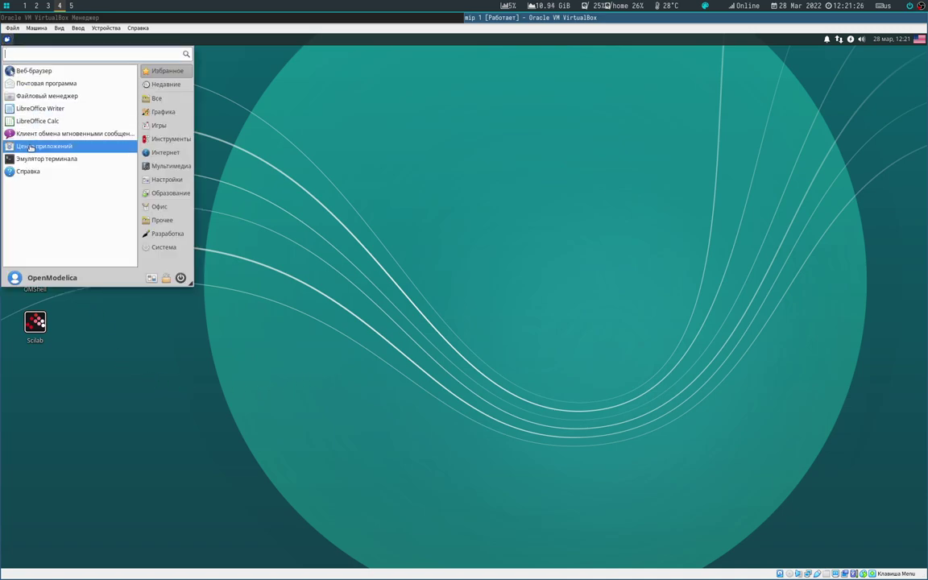
pyautogui.click(37, 159)
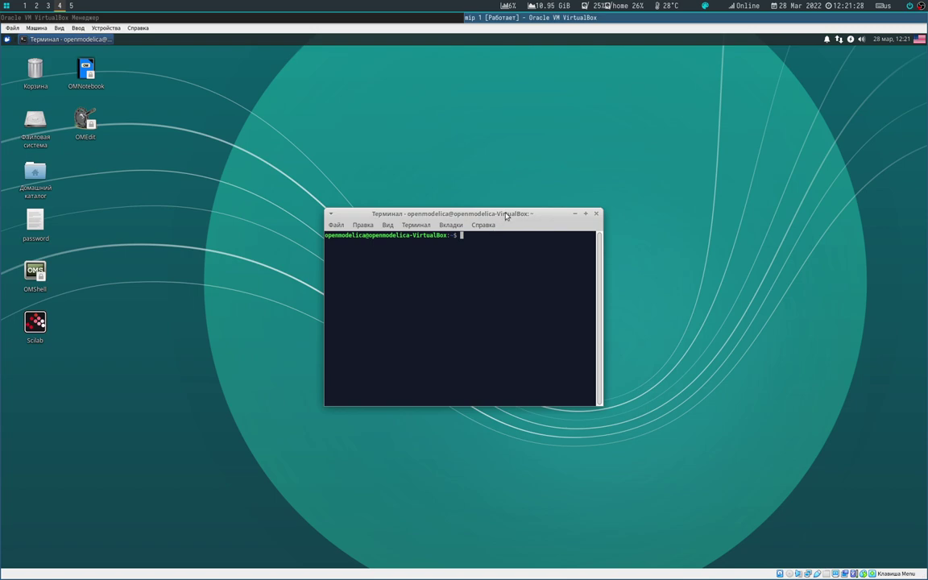
pyautogui.moveTo(506, 216); pyautogui.dragTo(505, 152)
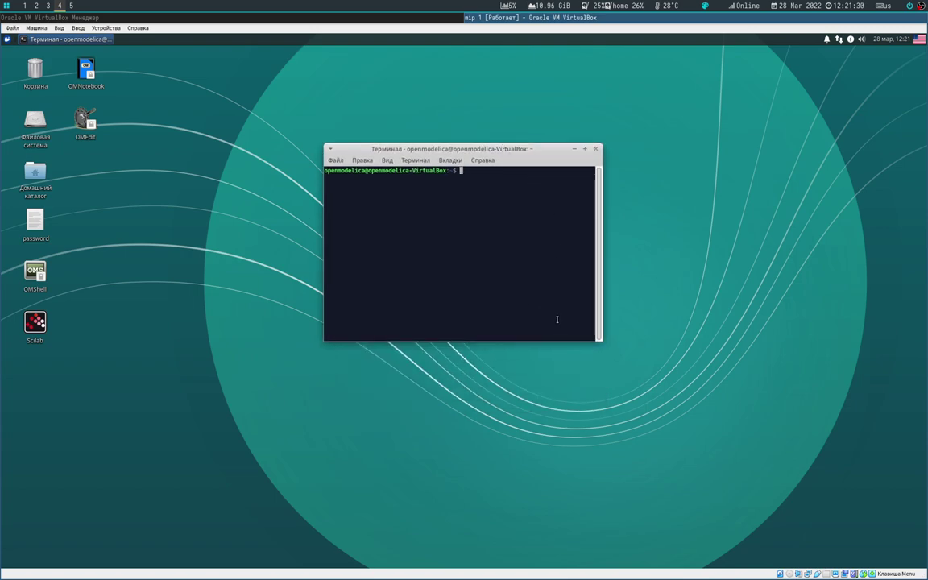
# - Launch ns from the terminal and exit it, then run xgraph and interrupt it
pyautogui.write('ns')
pyautogui.press('Return')
pyautogui.hotkey('ctrl', 'd')
pyautogui.press('Return')
pyautogui.press('Return')
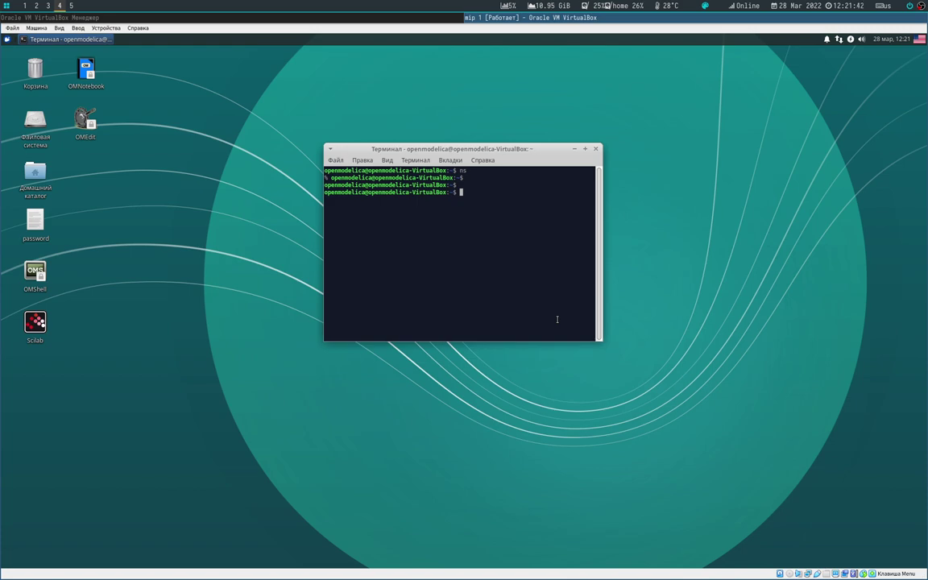
pyautogui.write('xgraph')
pyautogui.press('Return')
pyautogui.hotkey('ctrl', 'c')
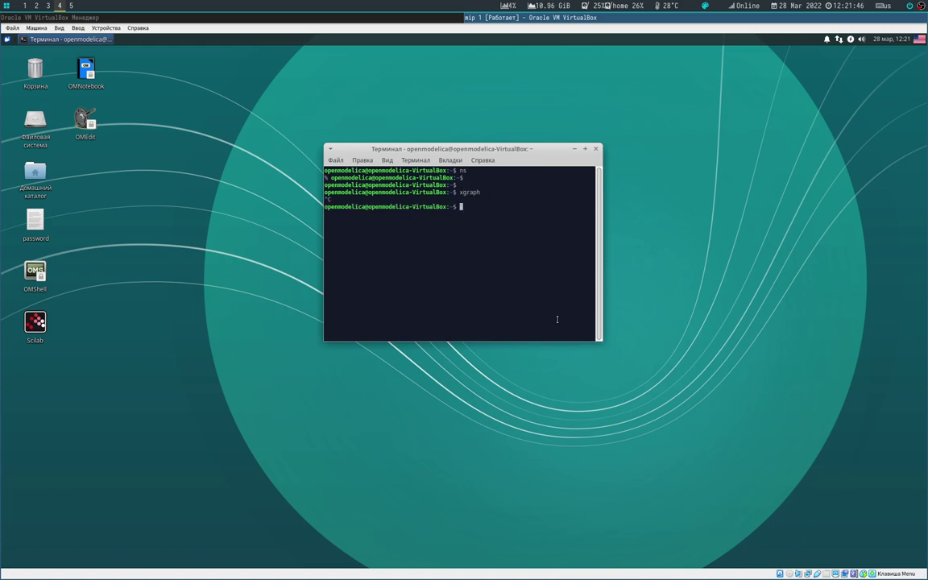
# - Start gnuplot from the terminal and exit its prompt back to the shell
pyautogui.write('gnuplot')
pyautogui.press('Return')
pyautogui.hotkey('ctrl', 'd')
pyautogui.press('Return')
pyautogui.press('Return')
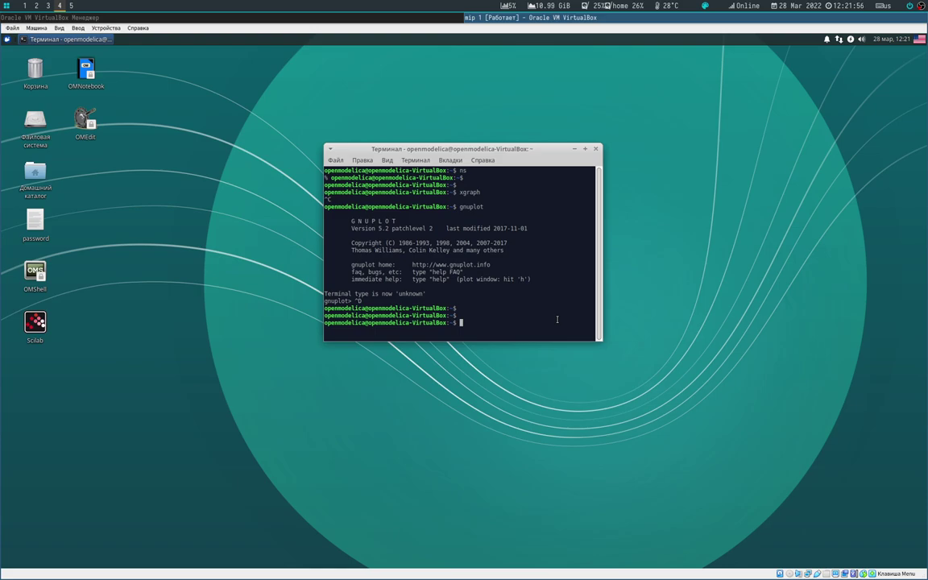
# - Launch GPSS World with the gpss command, move its window toward the middle of the desktop, and exit it
pyautogui.write('gpss')
pyautogui.press('Return')
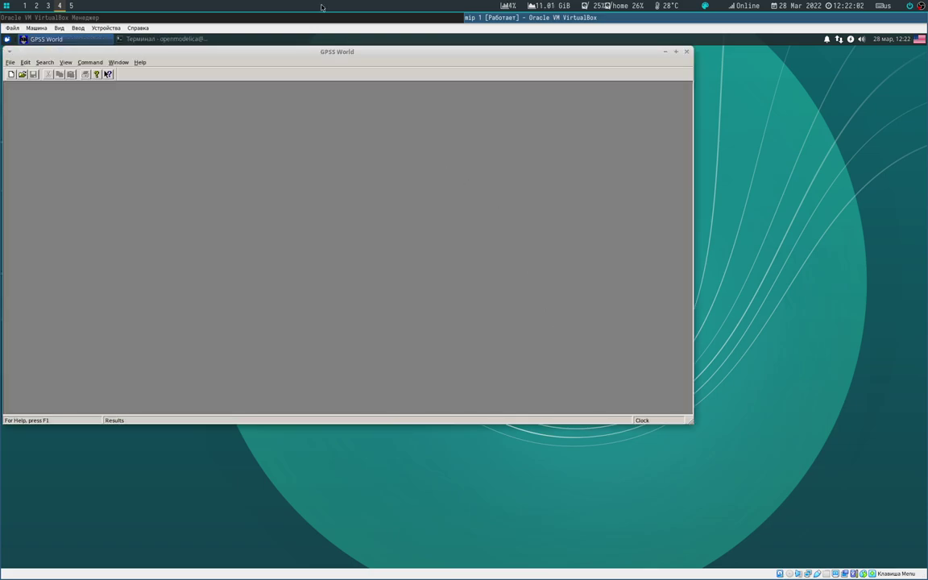
pyautogui.moveTo(306, 50); pyautogui.dragTo(417, 107)
pyautogui.click(122, 119)
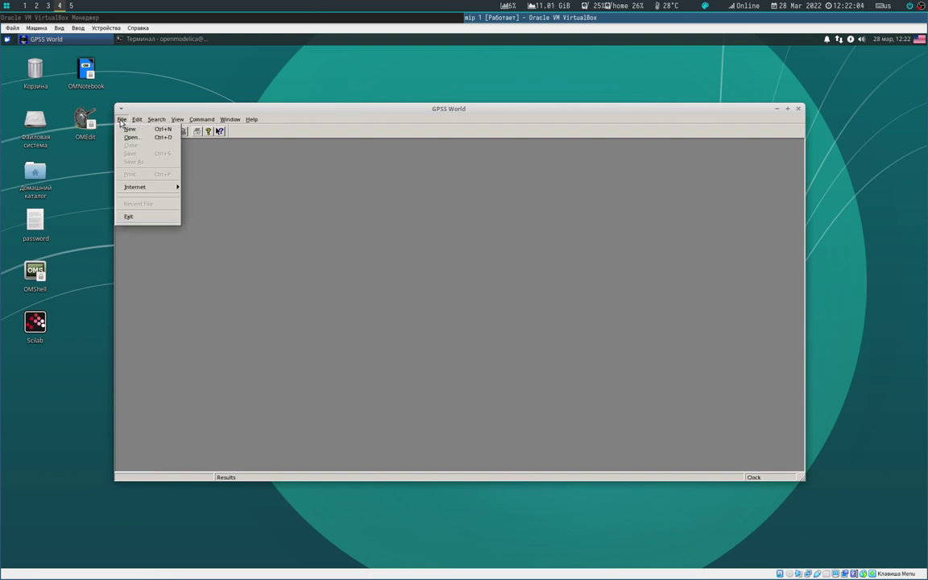
pyautogui.click(125, 213)
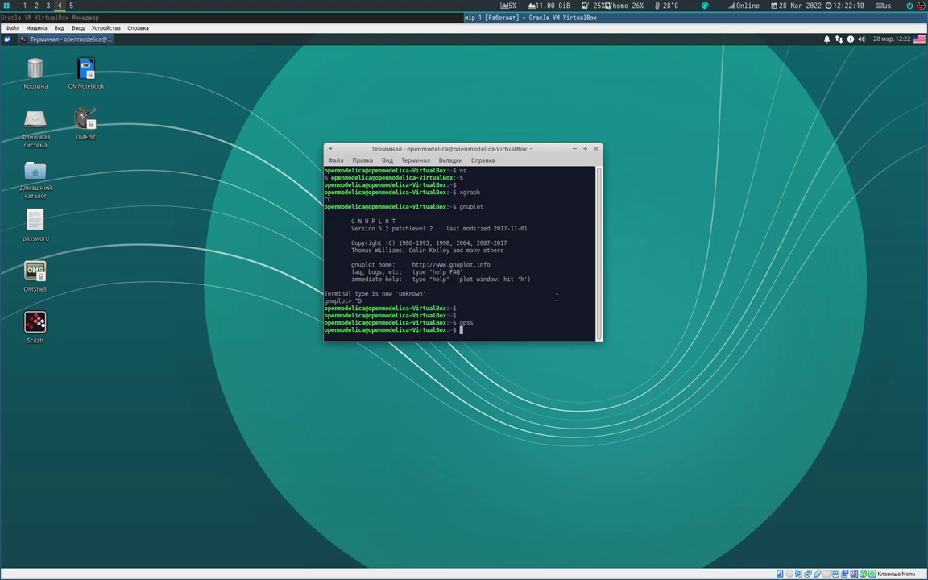
# - Launch CPN Tools with the cpntools command, move its window fully into view, and close it
pyautogui.write('cpntools')
pyautogui.press('Return')
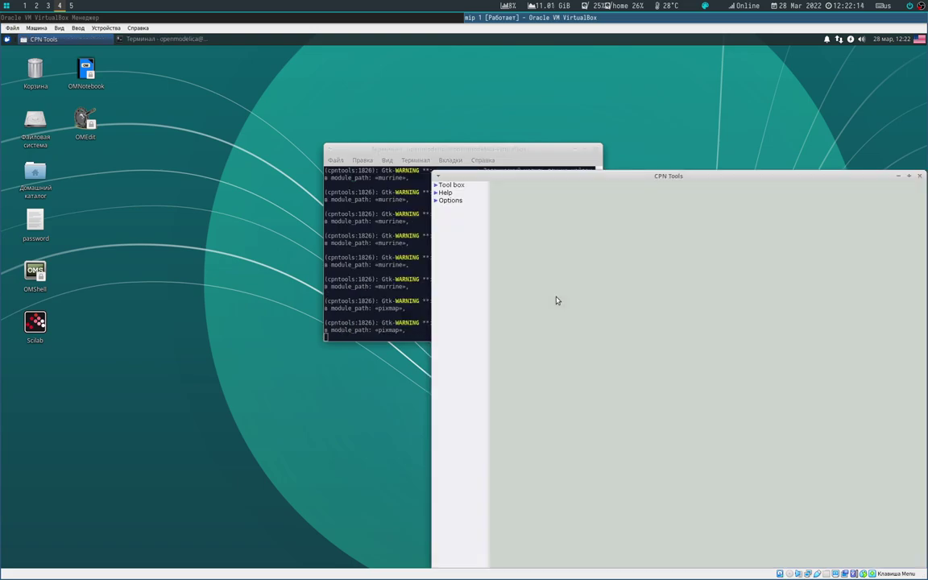
pyautogui.moveTo(659, 176); pyautogui.dragTo(345, 91)
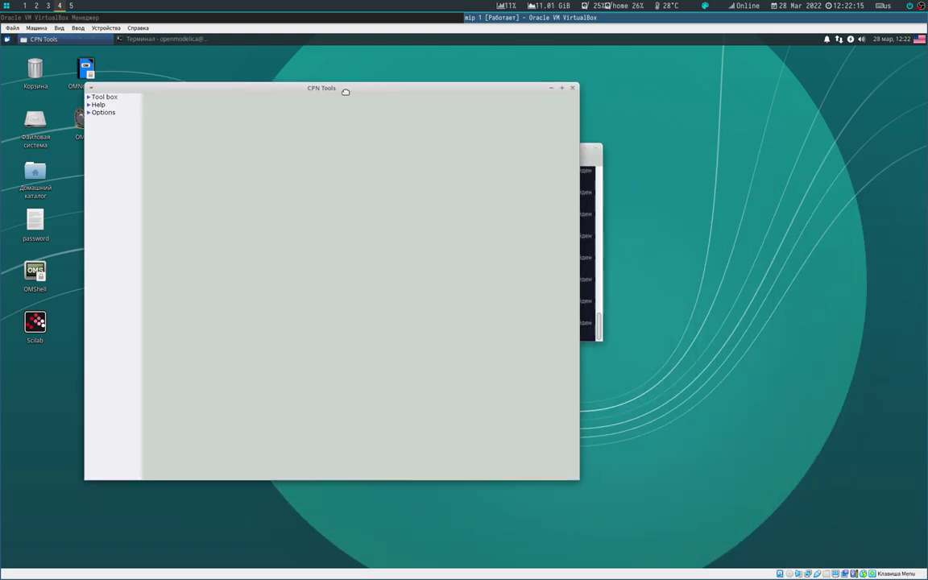
pyautogui.click(572, 88)
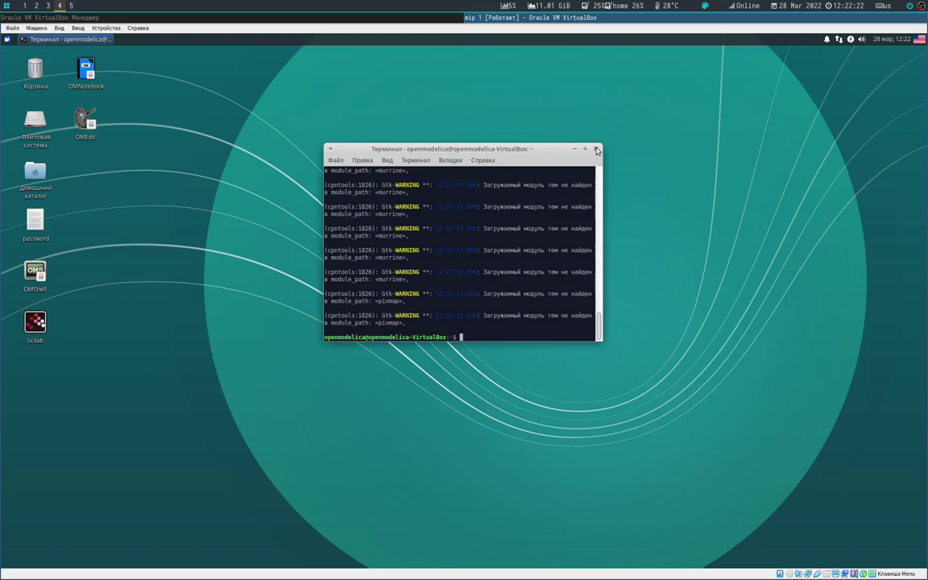
# - Start Midnight Commander with mc, go up to the root directory, and highlight the vbox folder
pyautogui.write('mc')
pyautogui.press('Return')
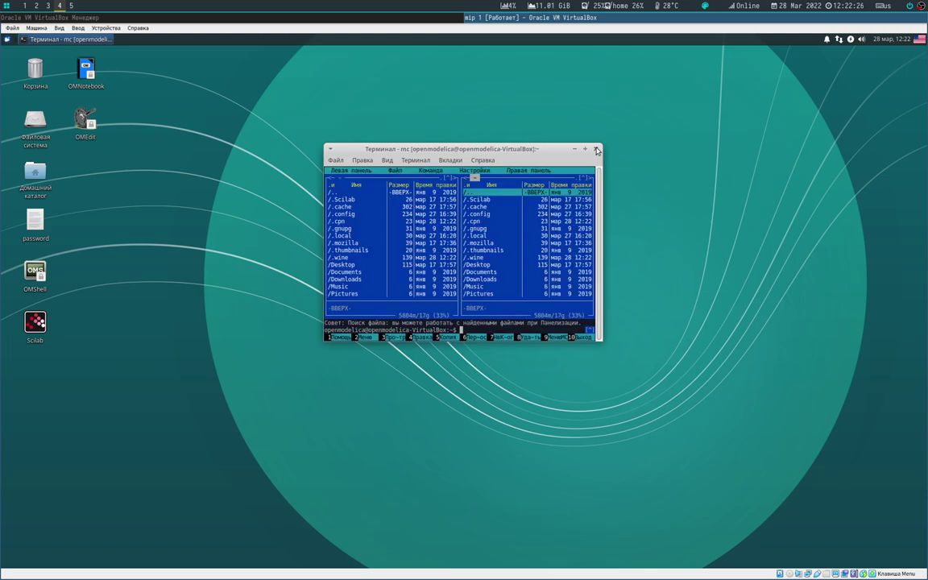
pyautogui.press('Return')
pyautogui.press('Up')
pyautogui.press('Return')
pyautogui.press('End')
pyautogui.press('Up')
pyautogui.press('Up')
pyautogui.press('Up')
pyautogui.press('Up')
pyautogui.press('Up')
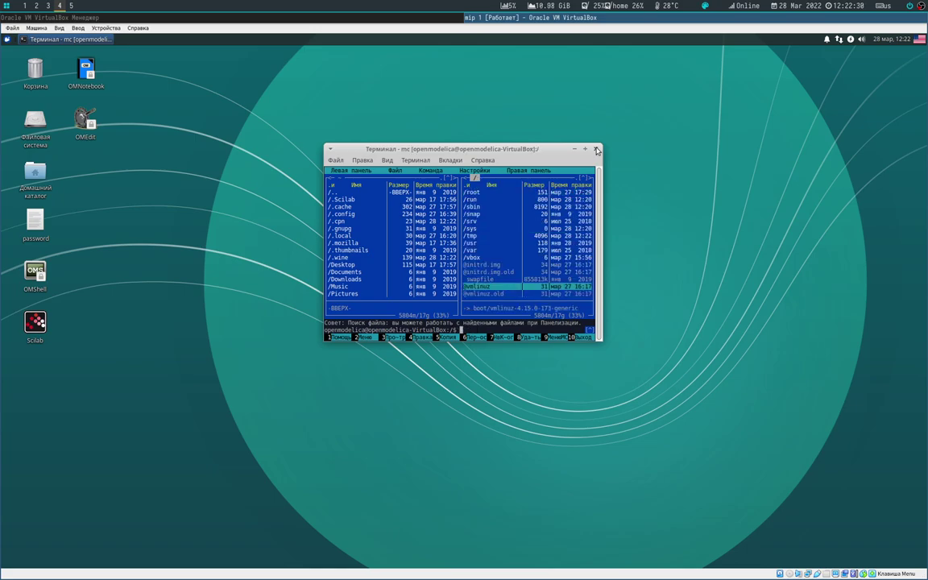
# - Look inside the /vbox folder, return to the root directory, and close the terminal window
pyautogui.press('Return')
pyautogui.press('Return')
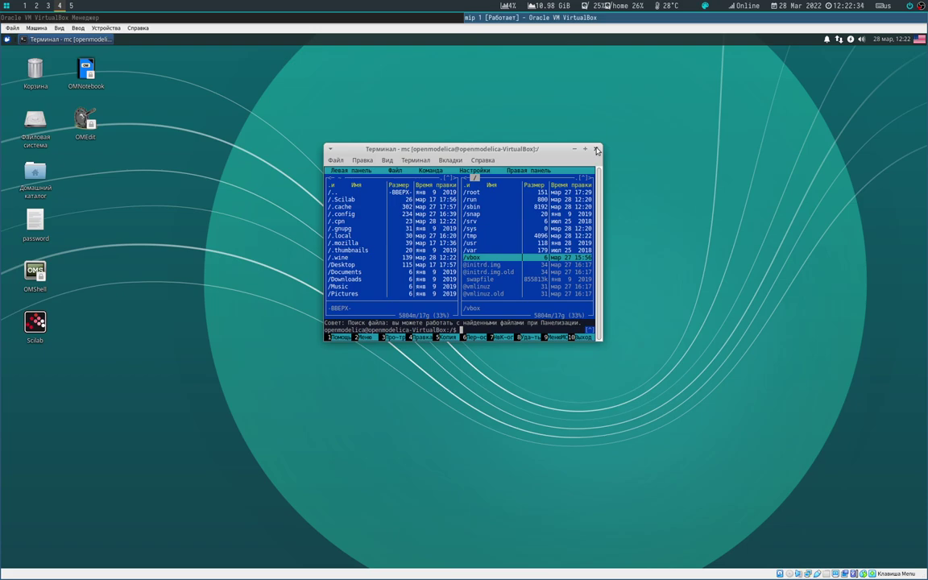
pyautogui.click(596, 150)
pyautogui.click(487, 290)
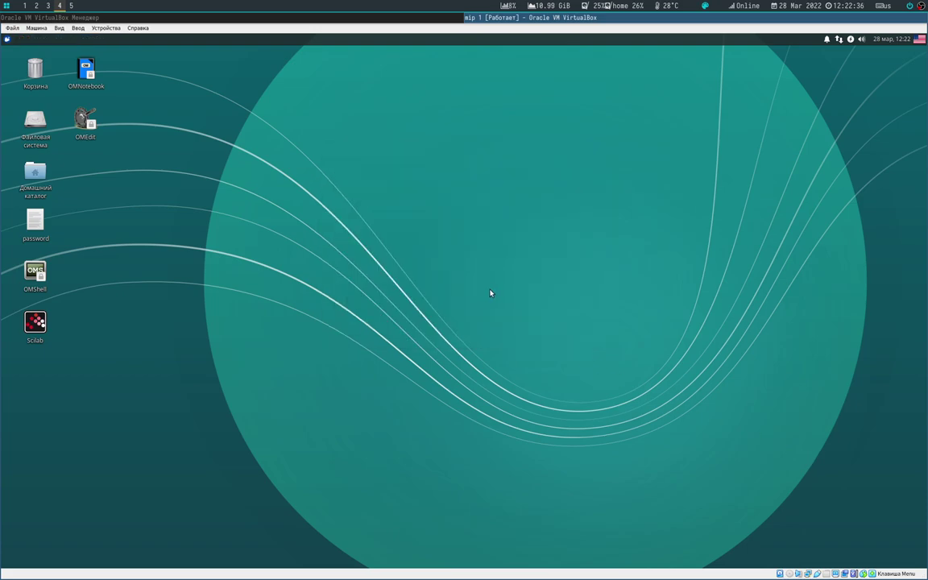
# - Start adding a shared folder to the mip 1 machine with the host user's home directory as its path
pyautogui.rightClick(825, 574)
pyautogui.click(830, 568)
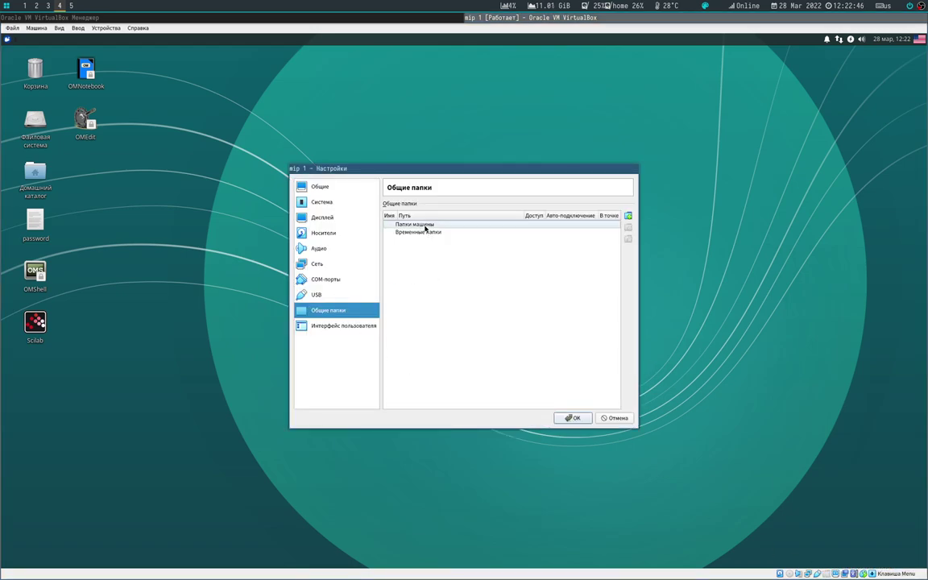
pyautogui.click(627, 216)
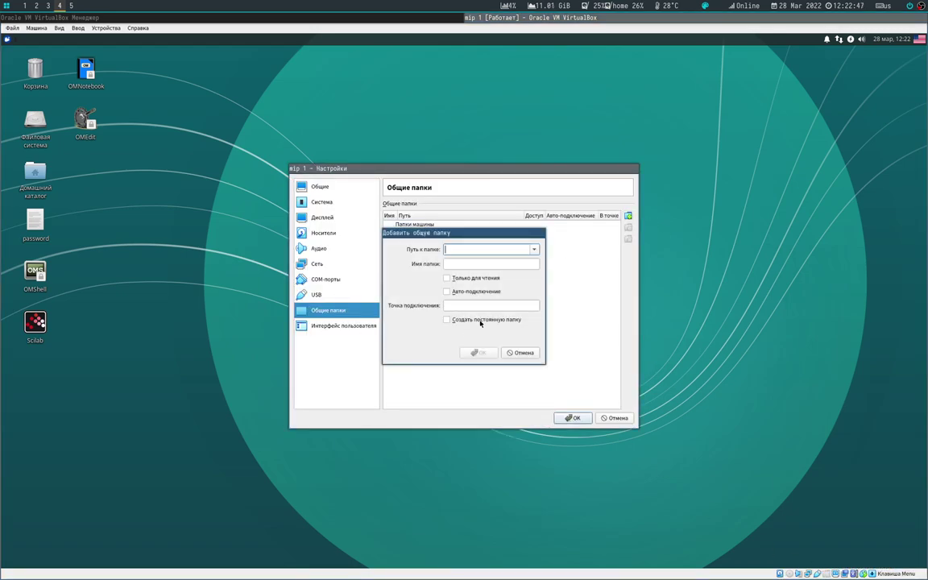
pyautogui.click(534, 249)
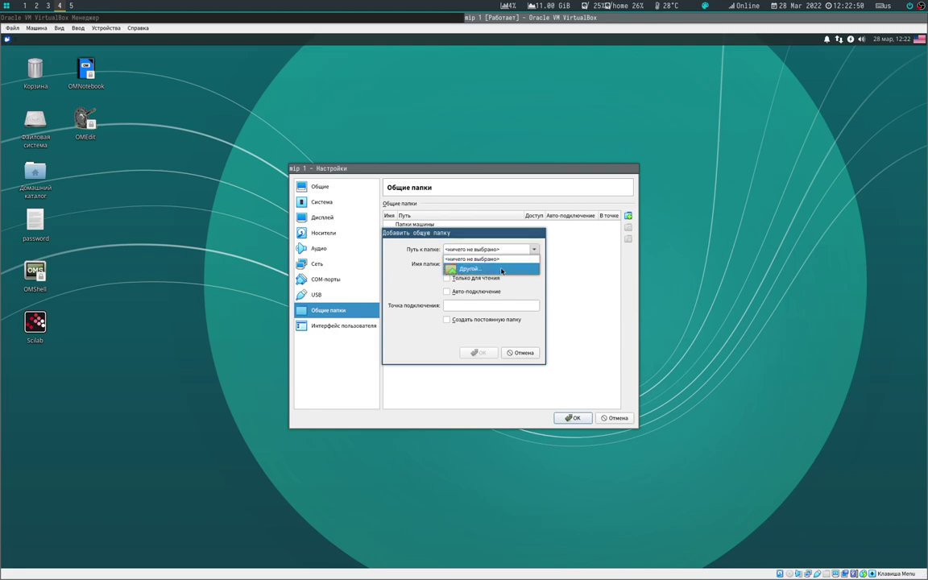
pyautogui.click(499, 268)
pyautogui.click(593, 358)
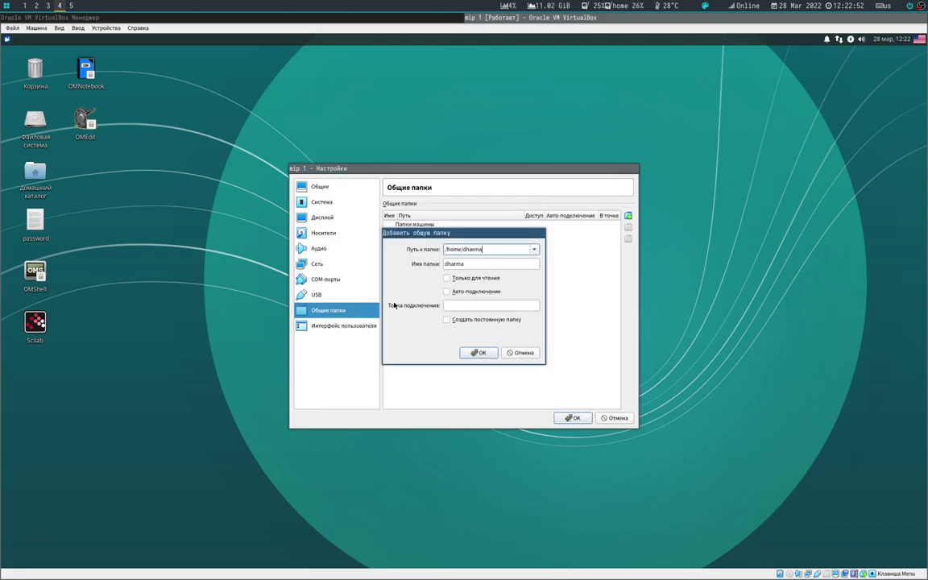
# - Name the shared folder vbox and set its mount point to /vbox
pyautogui.press('Tab')
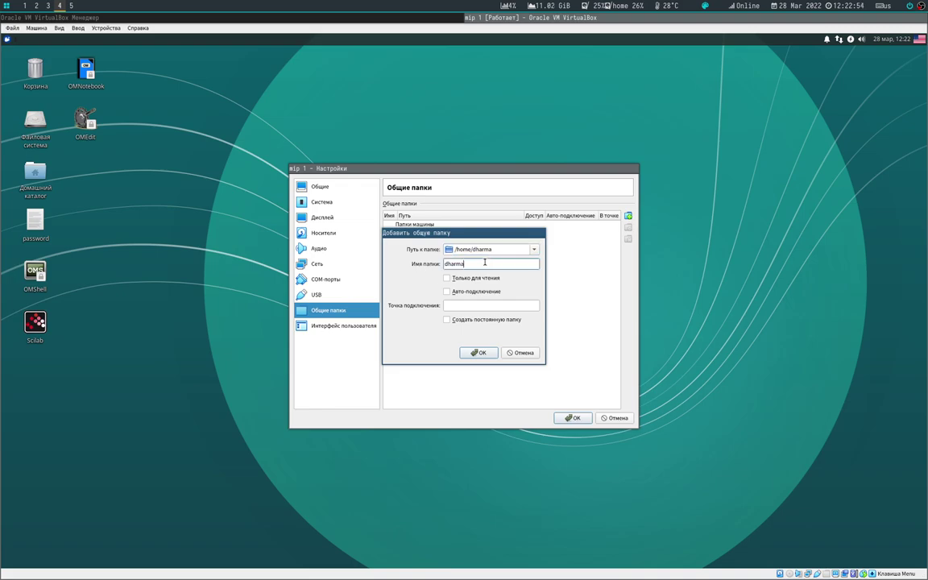
pyautogui.write('vbox')
pyautogui.click(460, 305)
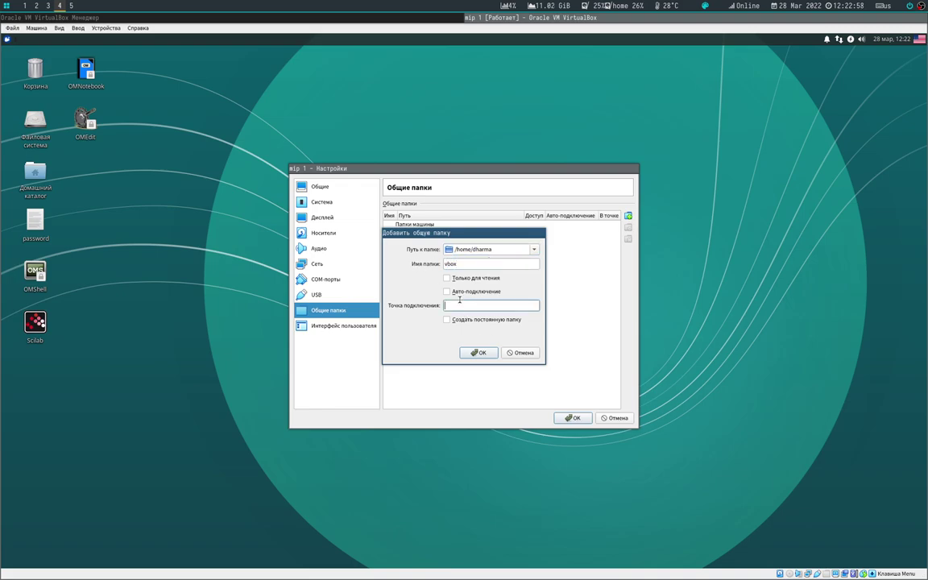
pyautogui.write('/vbox')
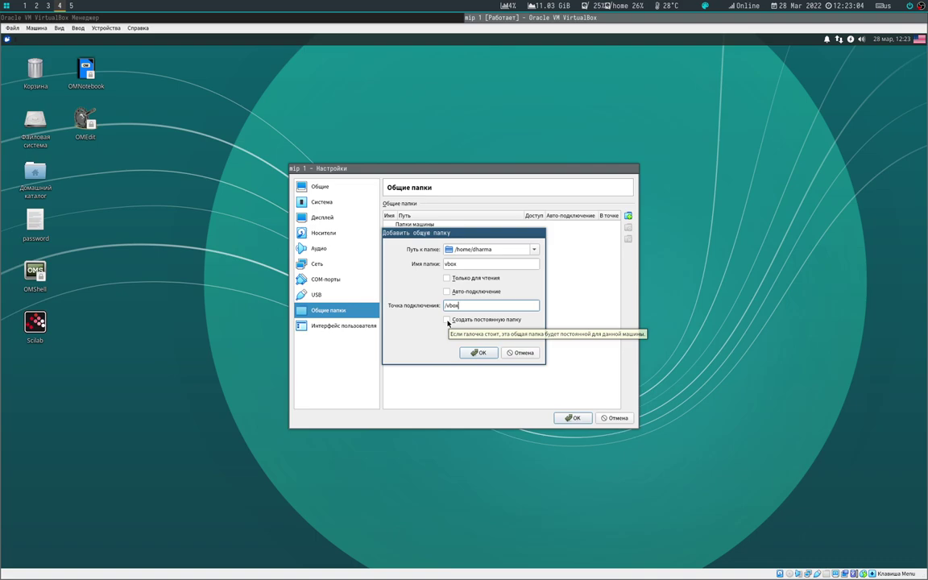
# - Make the shared folder permanent with auto-mount enabled, and save the machine's settings
pyautogui.click(447, 320)
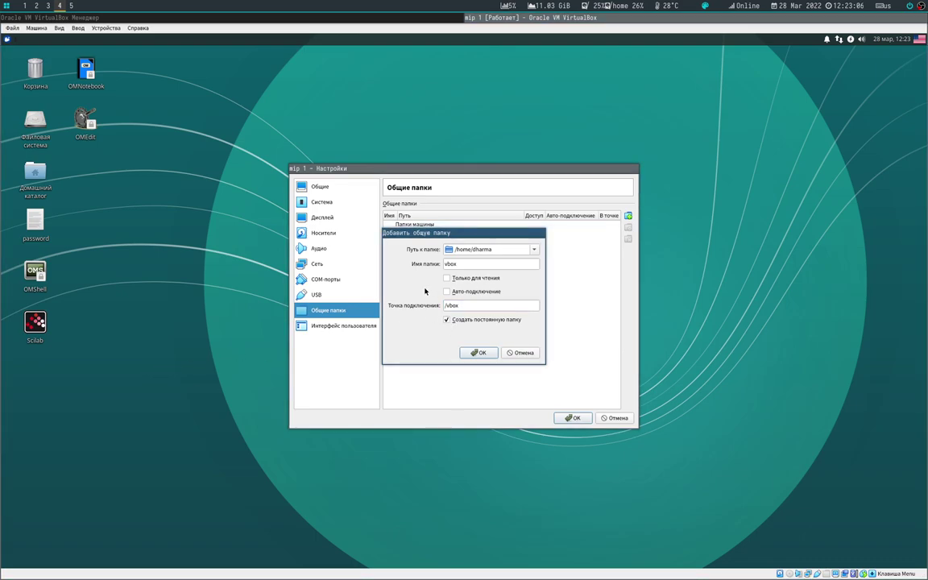
pyautogui.click(446, 291)
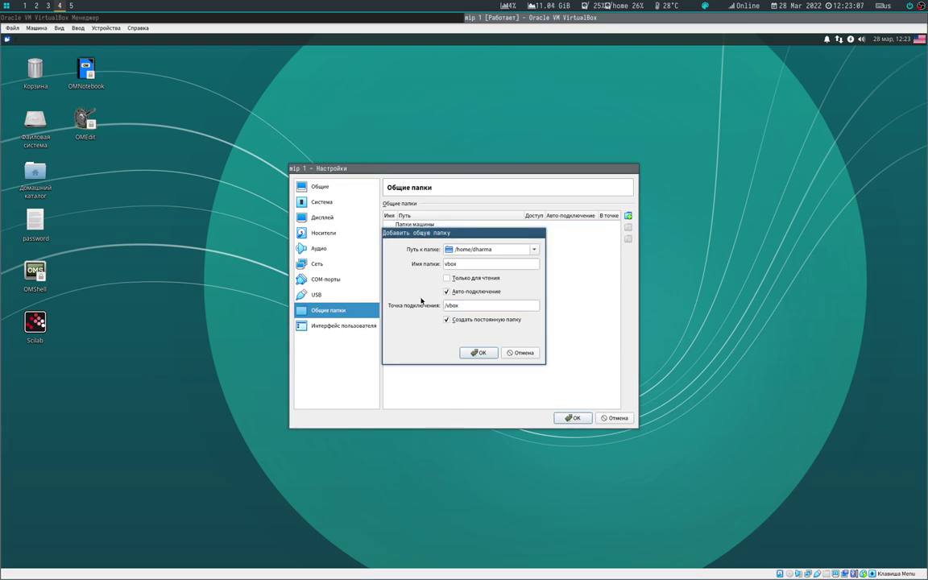
pyautogui.click(477, 352)
pyautogui.click(574, 419)
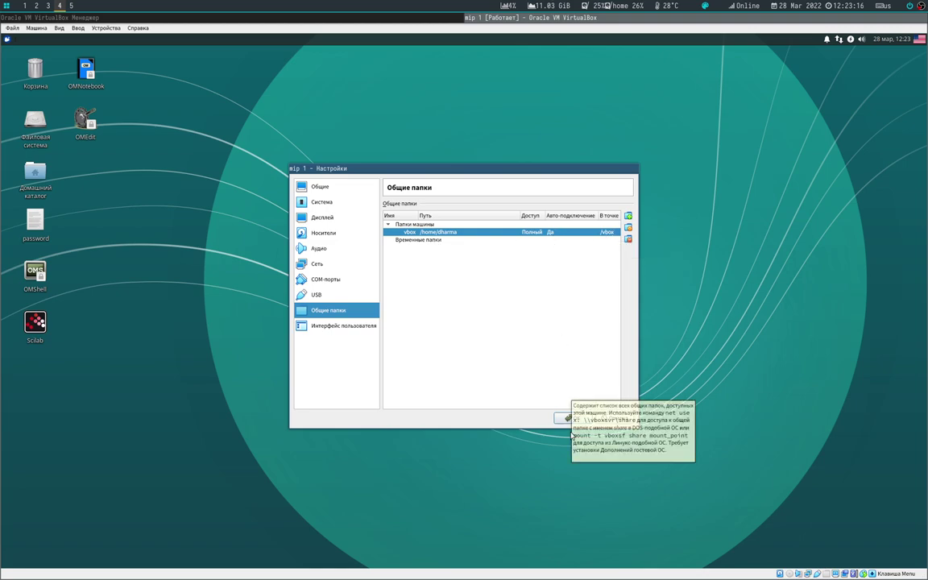
pyautogui.click(561, 416)
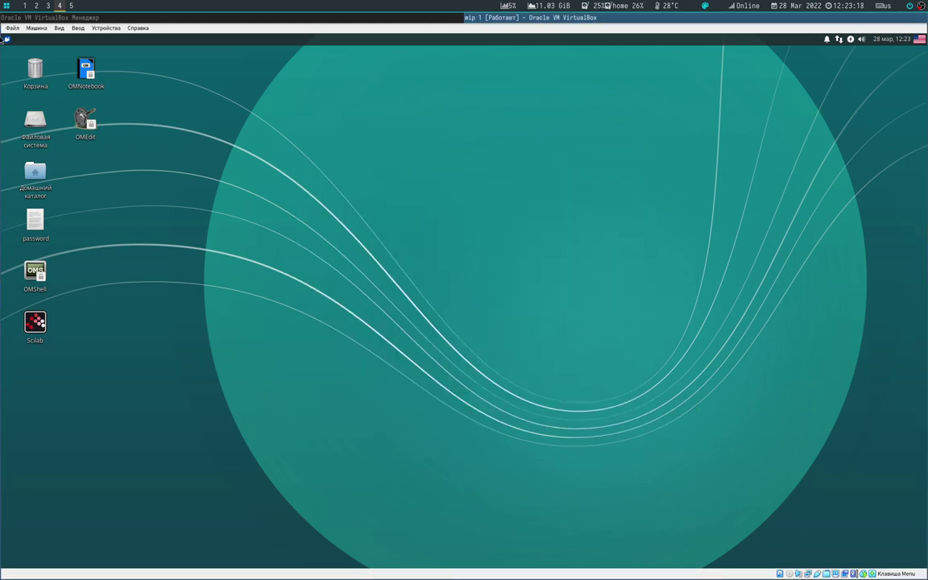
# - Reboot the Xubuntu guest and dismiss the mouse integration message
pyautogui.click(5, 39)
pyautogui.click(179, 277)
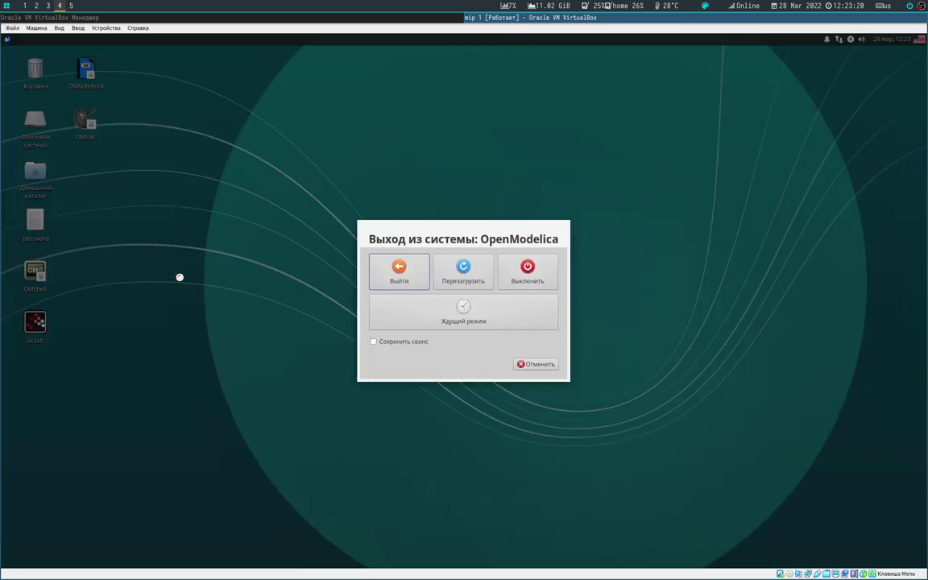
pyautogui.click(471, 276)
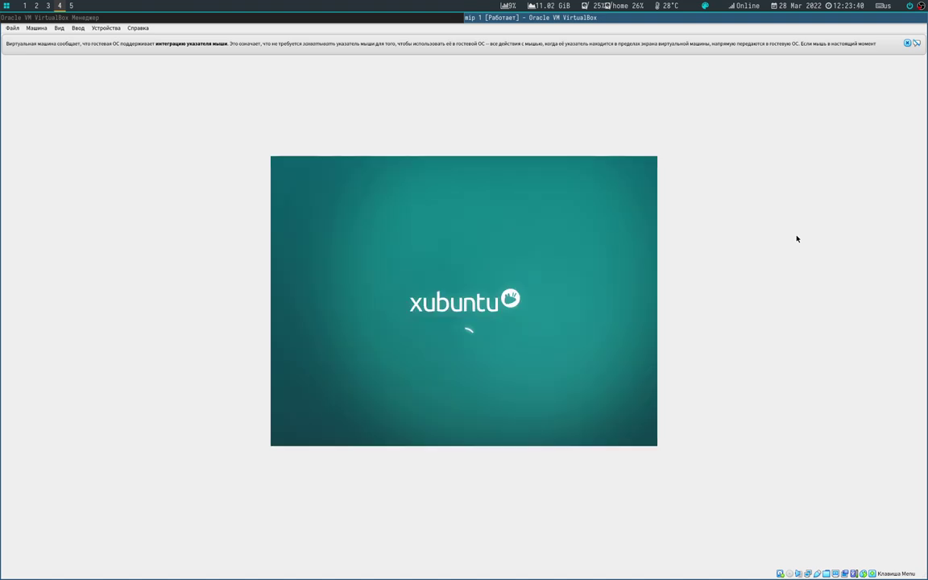
pyautogui.click(907, 43)
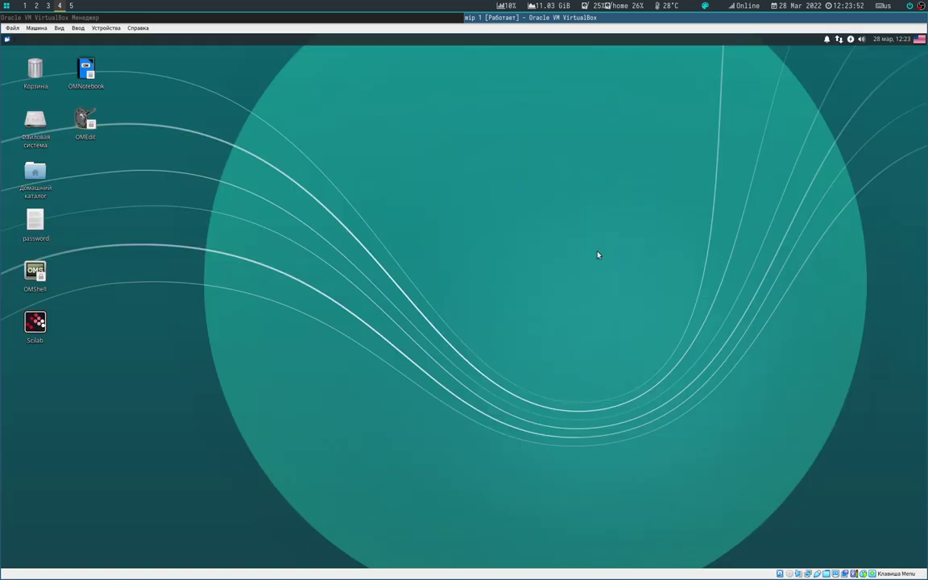
# - Open a terminal emulator in the guest and start Midnight Commander with mc
pyautogui.click(7, 39)
pyautogui.click(39, 154)
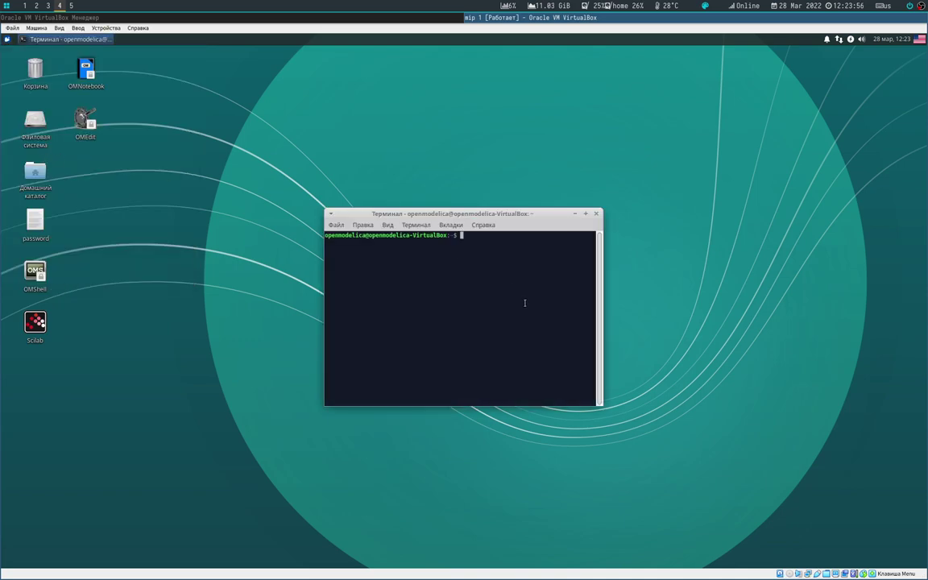
pyautogui.write('mc')
pyautogui.press('Return')
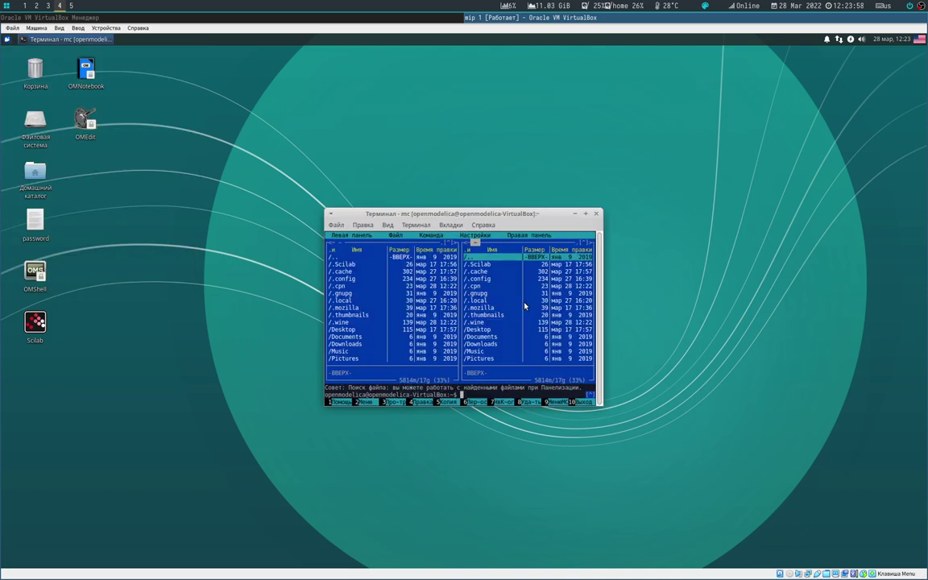
# - Go up to the root directory, open the vbox folder, and view the end of its file list
pyautogui.press('Return')
pyautogui.press('Up')
pyautogui.press('Return')
pyautogui.press('End')
pyautogui.press('Up')
pyautogui.press('Up')
pyautogui.press('Up')
pyautogui.press('Up')
pyautogui.press('Up')
pyautogui.press('Return')
pyautogui.press('End')
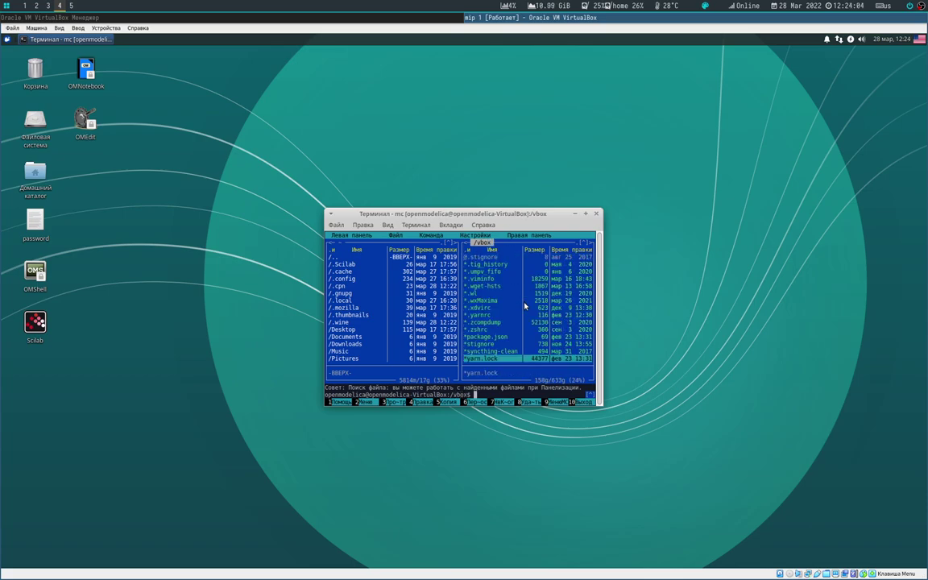
# - Return to the root directory, look into /vbox once more and leave it, and close the terminal window
pyautogui.press('Home')
pyautogui.press('Return')
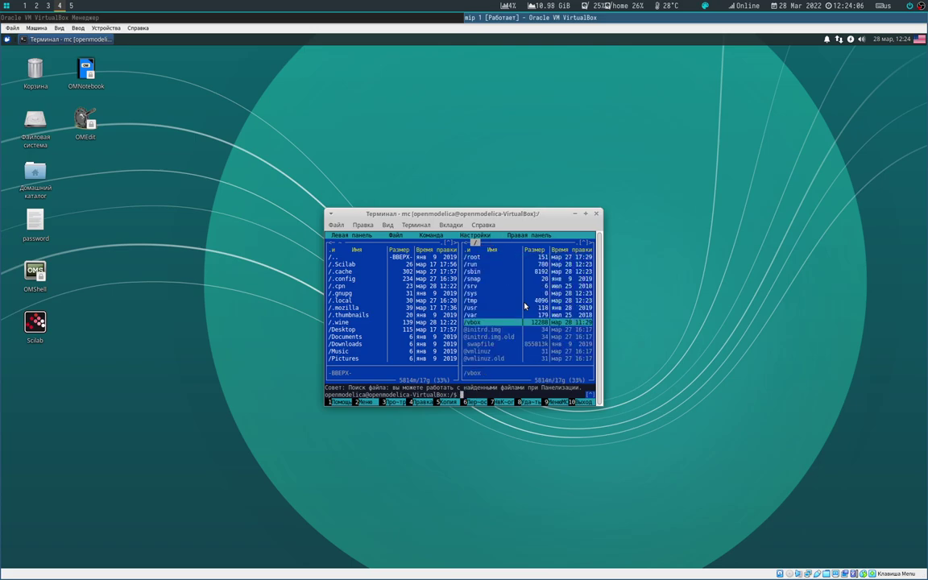
pyautogui.press('Return')
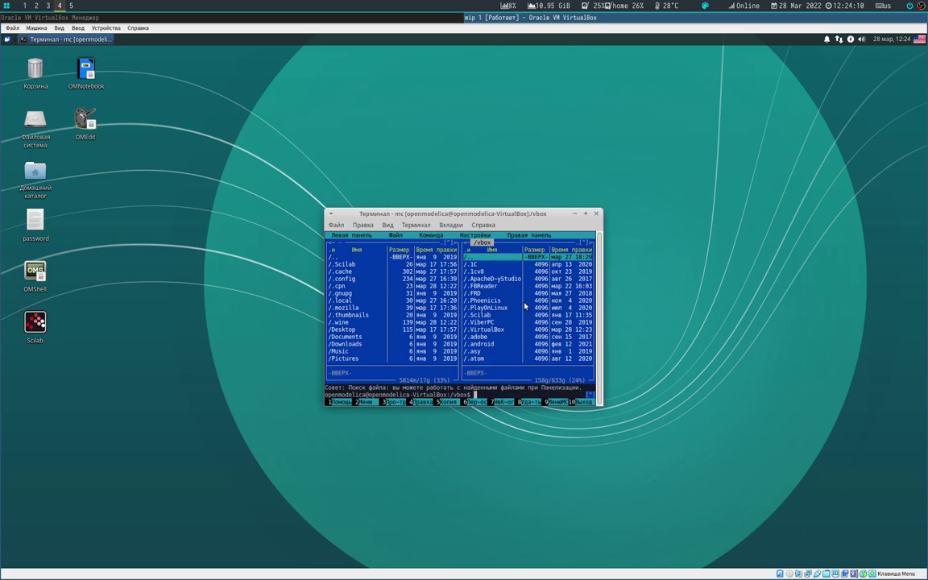
pyautogui.press('Return')
pyautogui.press('Home')
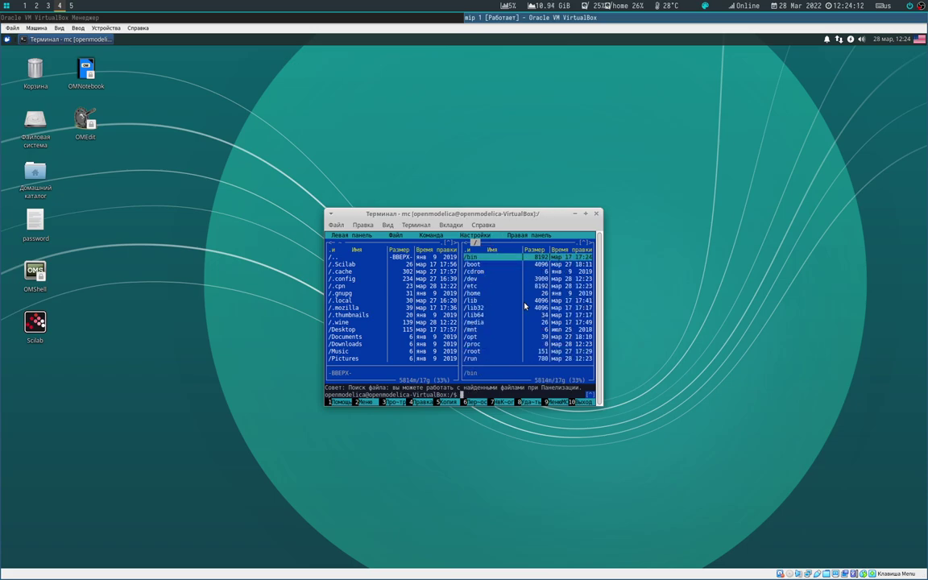
pyautogui.click(597, 213)
pyautogui.click(501, 351)
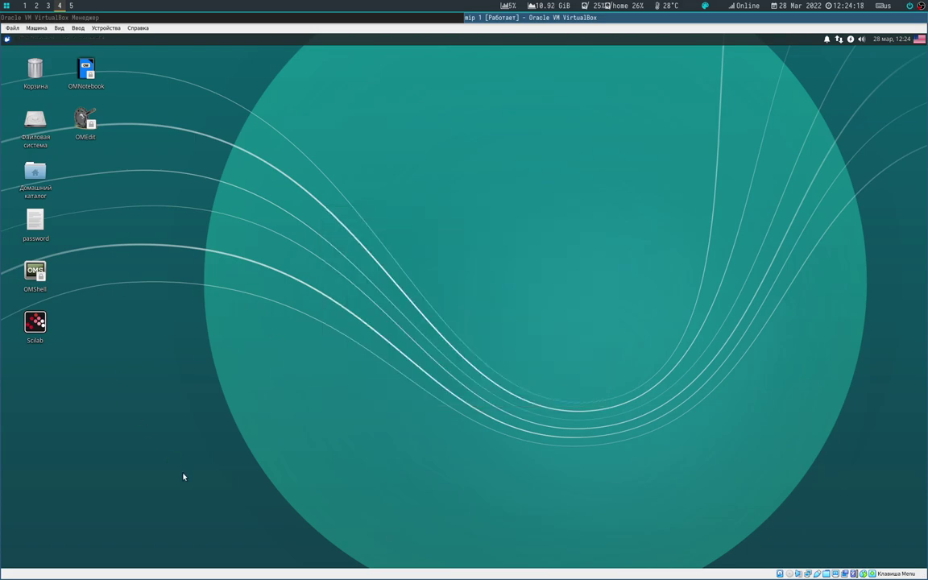
# - Review the vbox entry in the machine's shared folder settings and cancel without changes
pyautogui.doubleClick(835, 573)
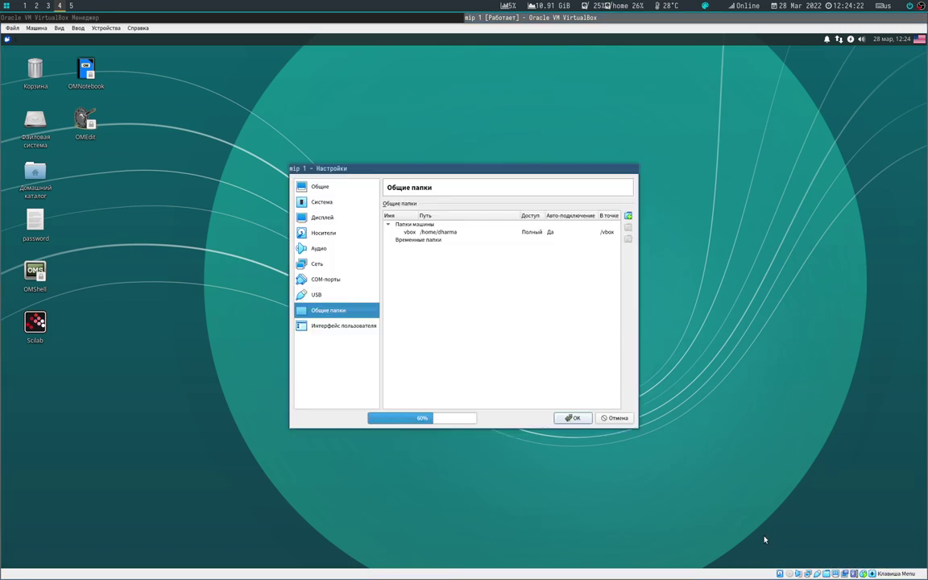
pyautogui.click(530, 234)
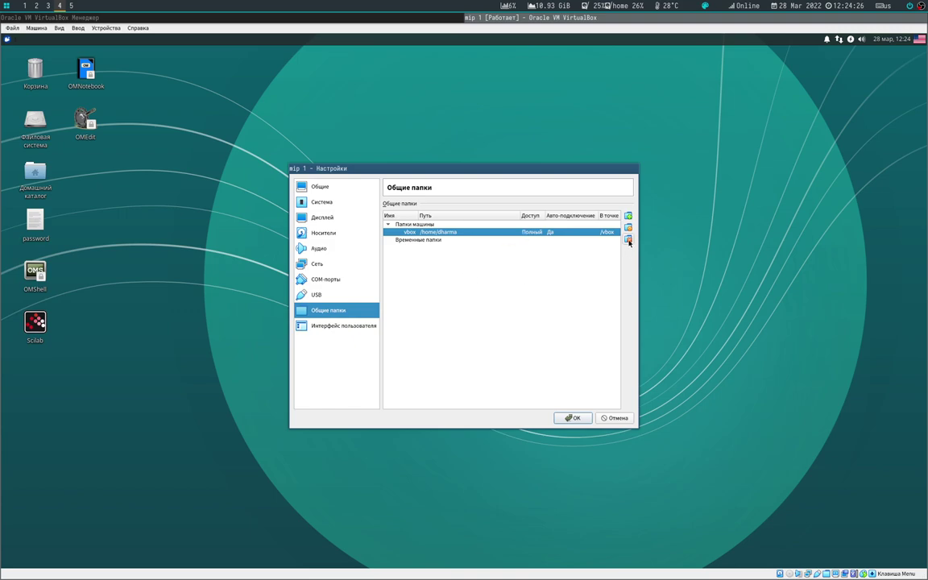
pyautogui.click(610, 419)
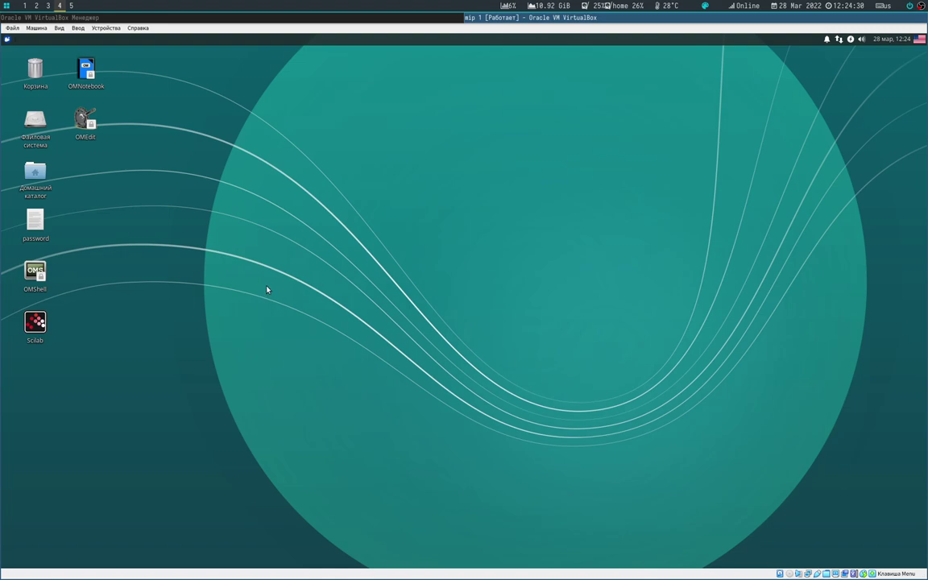